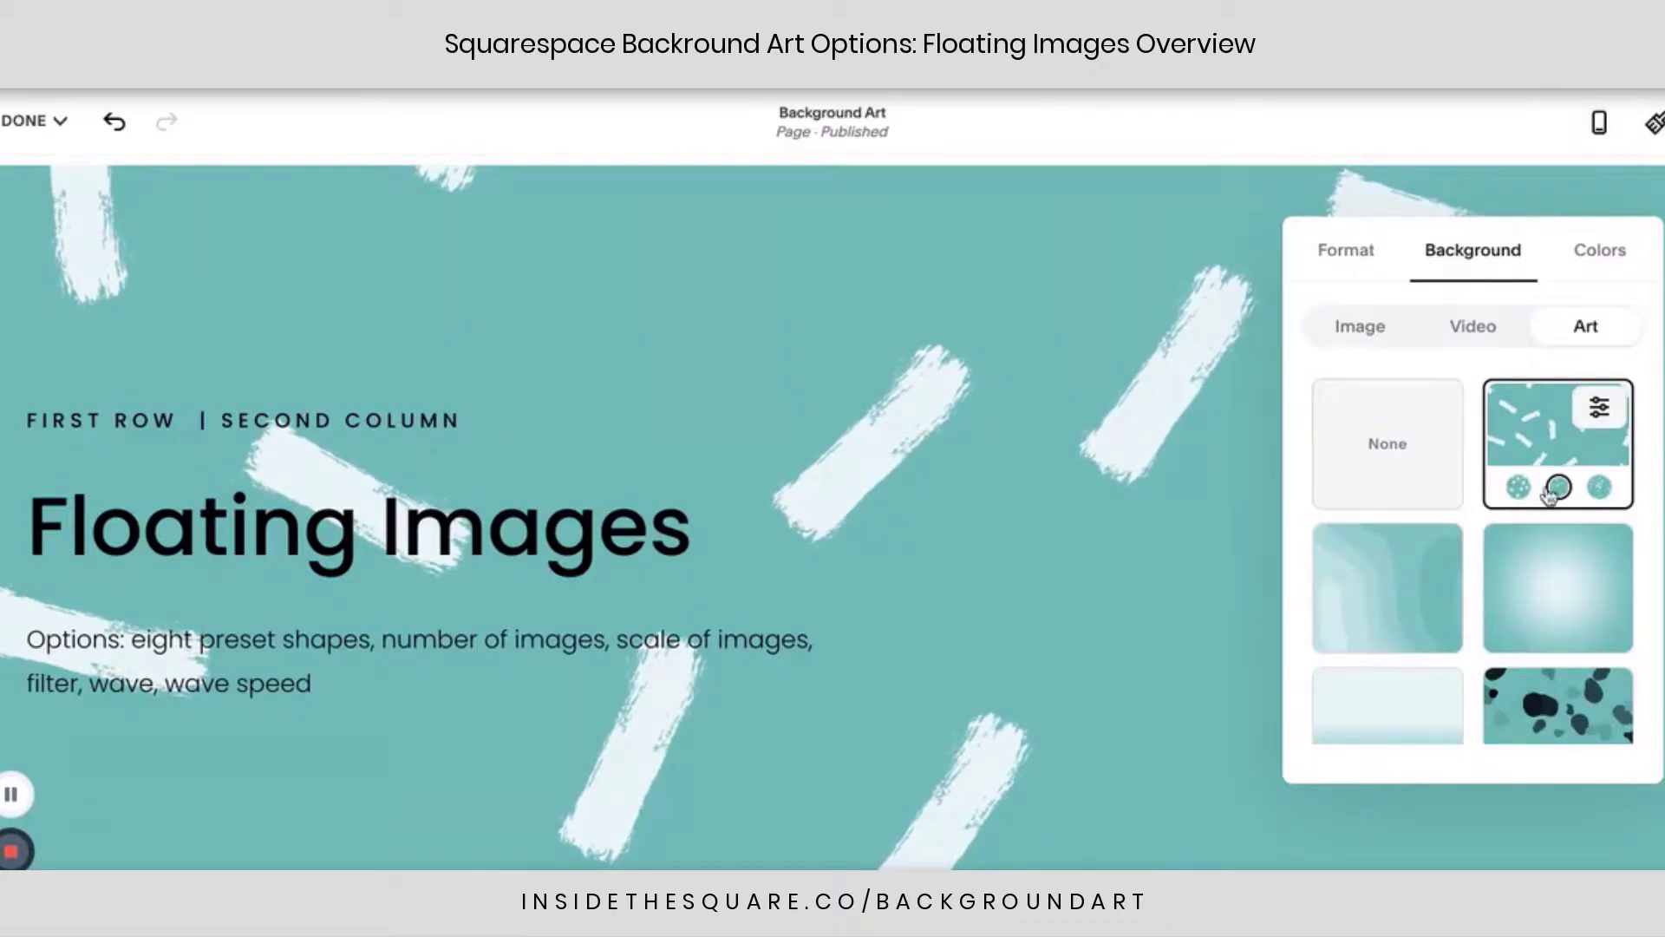
- Try the starburst and leaf-cutout variations of the Floating Images art and reselect the middle brush-stroke variation
click(1518, 487)
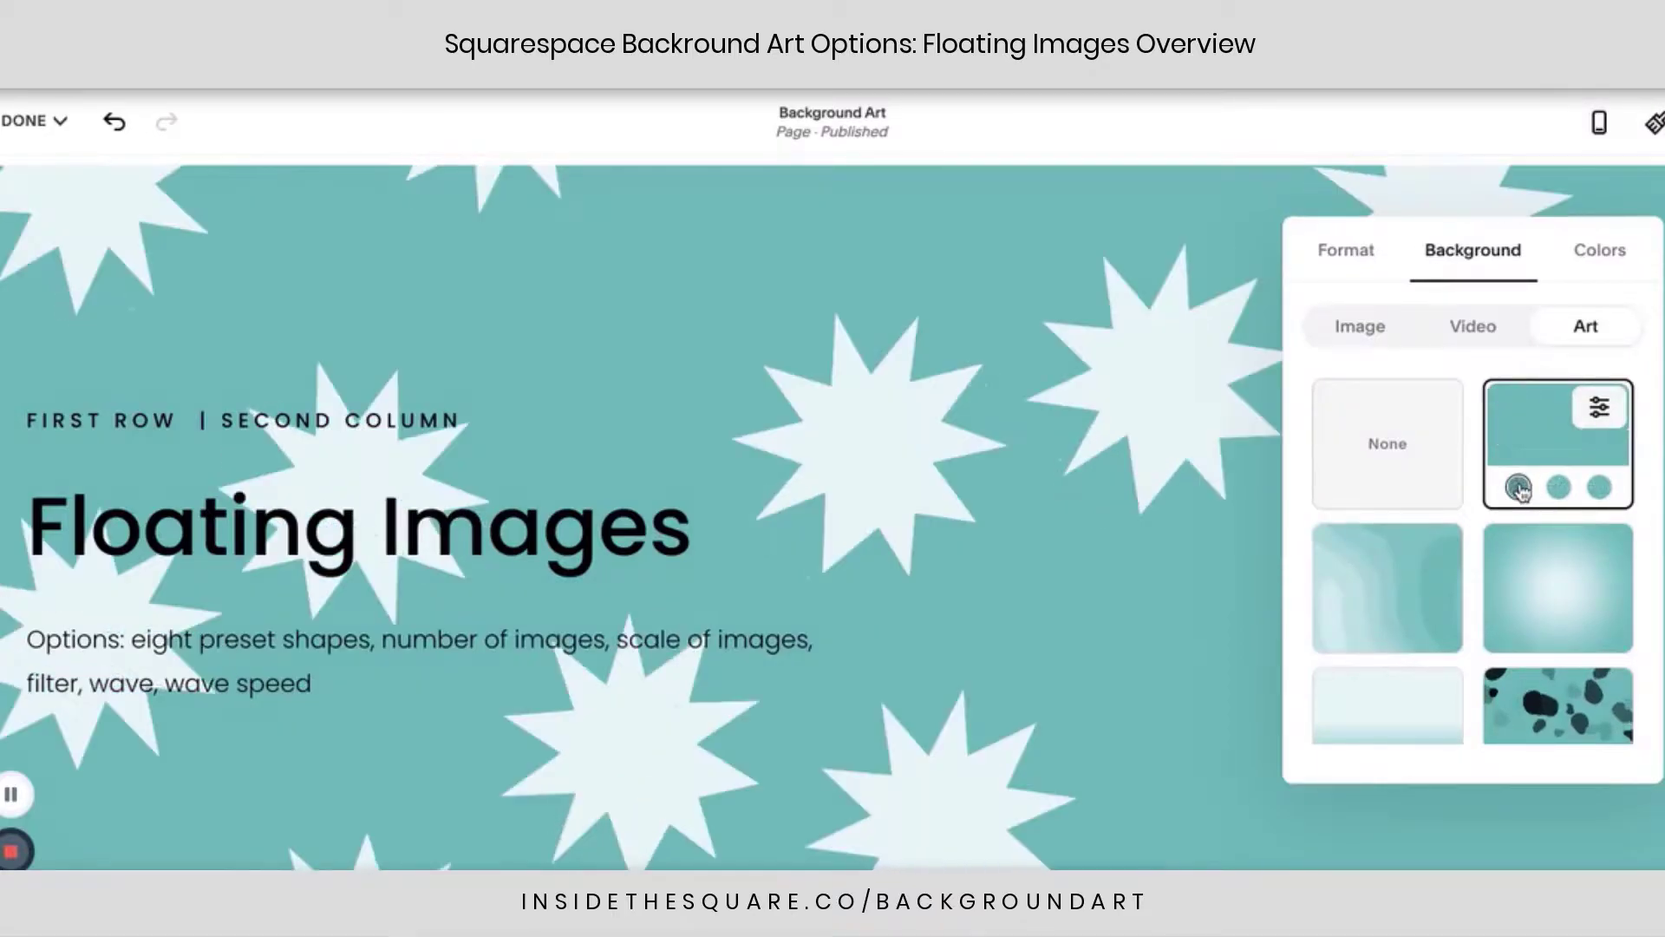
click(1559, 487)
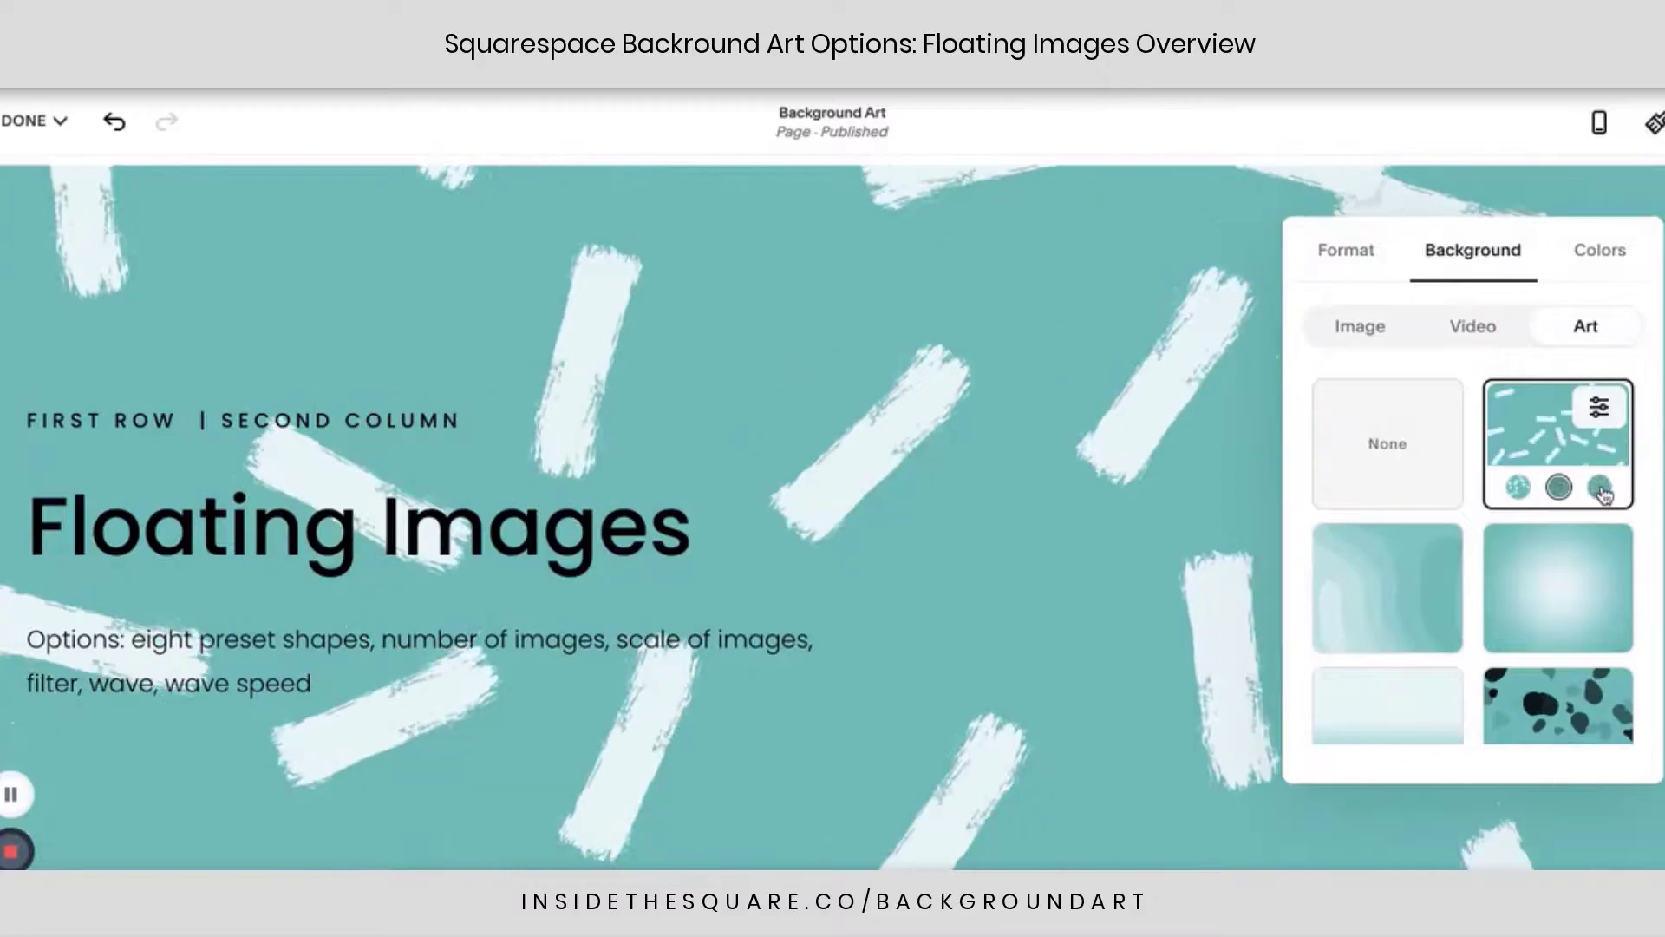
click(1600, 488)
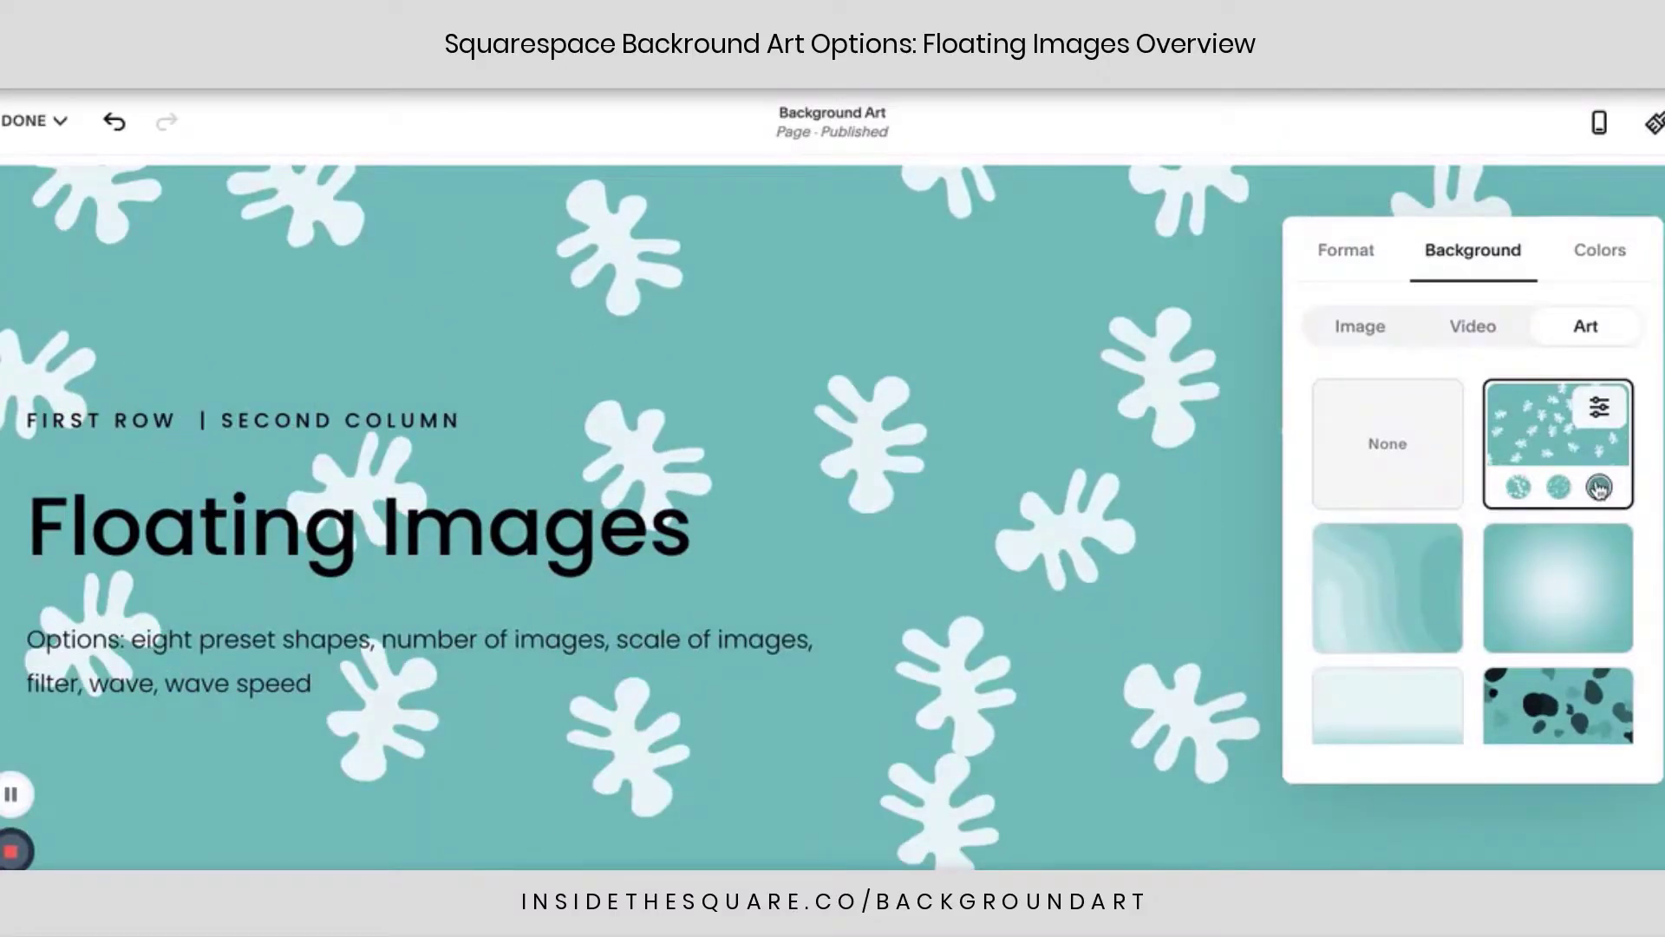
click(1555, 488)
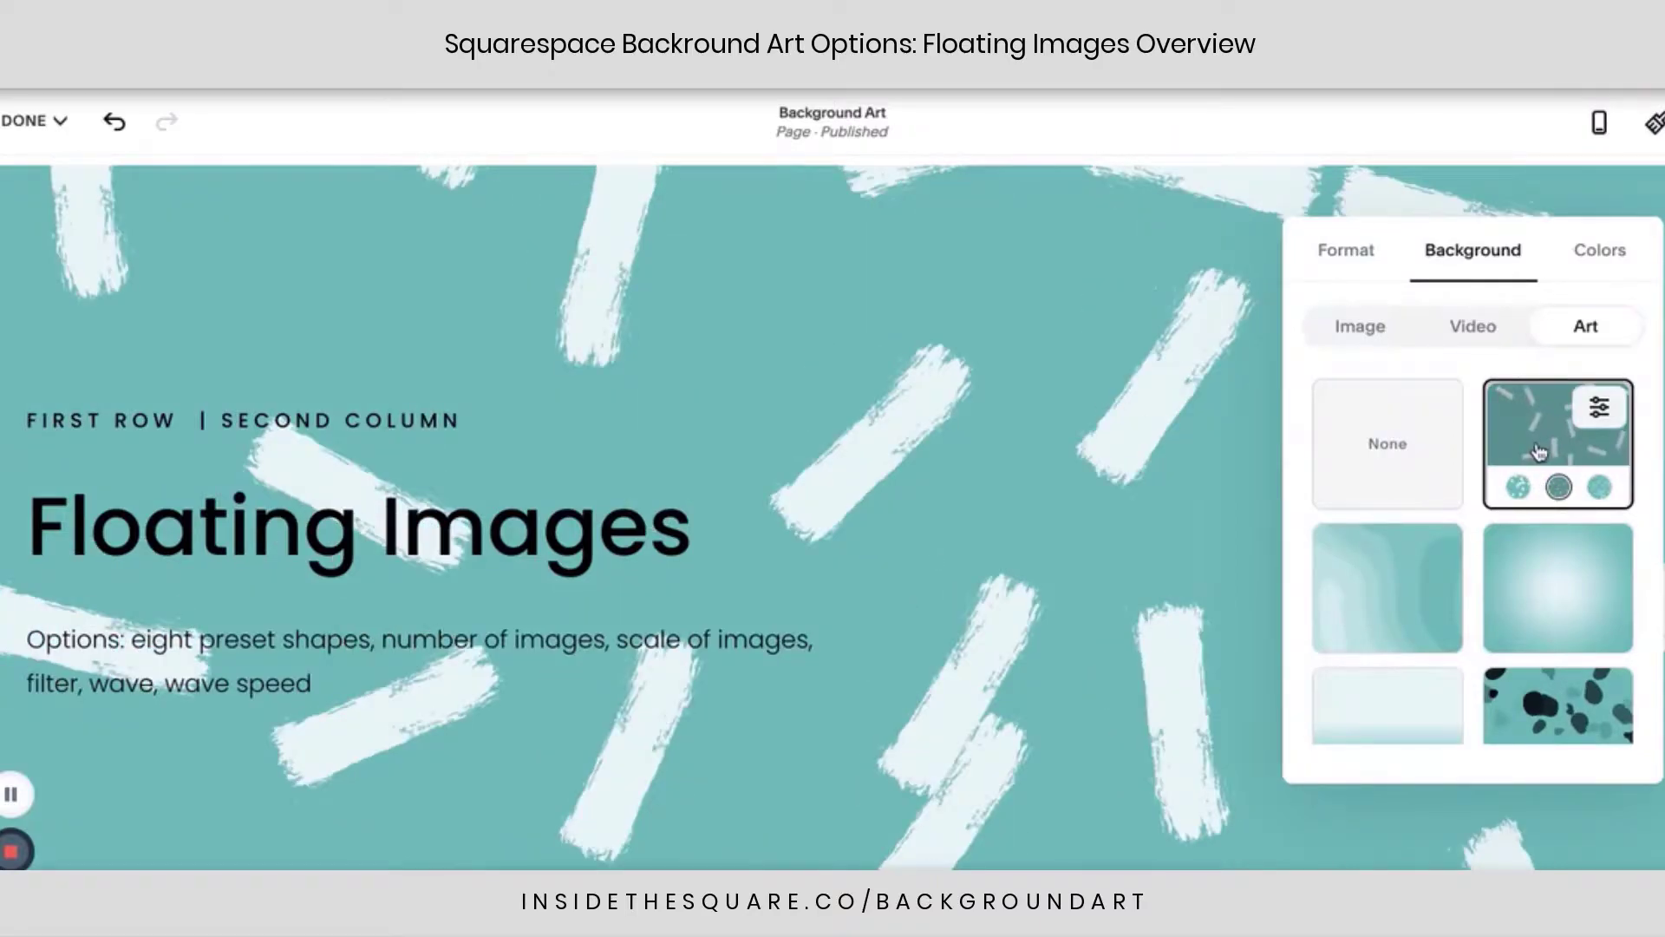
- Open the Floating Images settings and try the figure, scribble, ring, starburst and scalloped shapes, ending on the straight brush stroke
click(1601, 411)
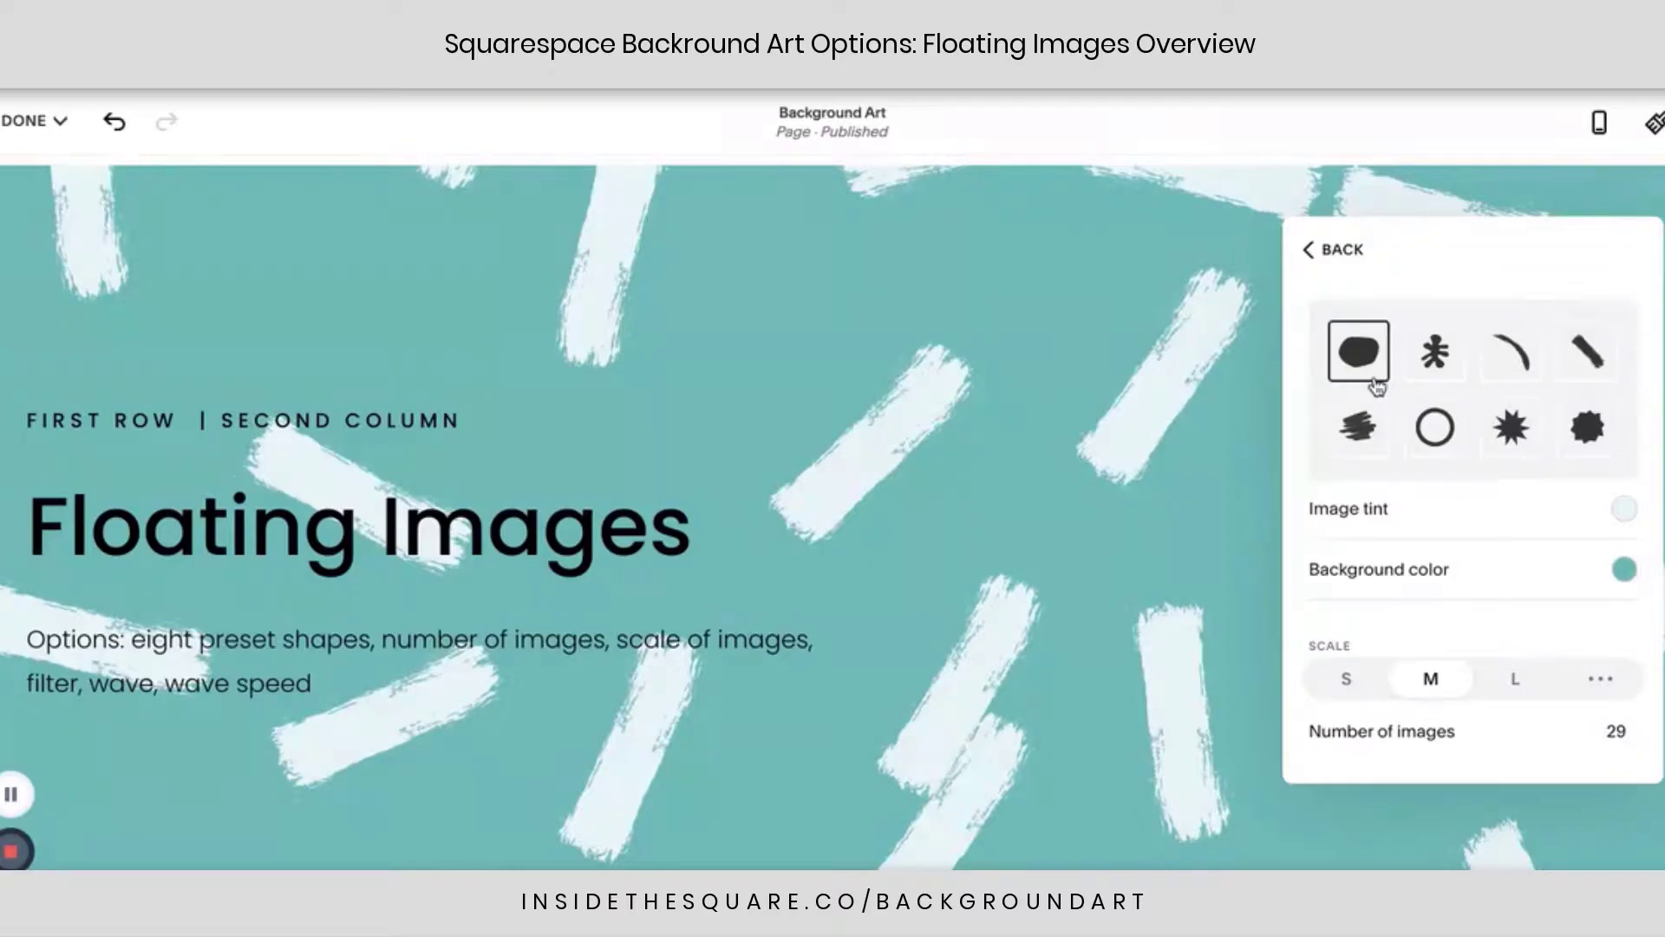
click(1435, 351)
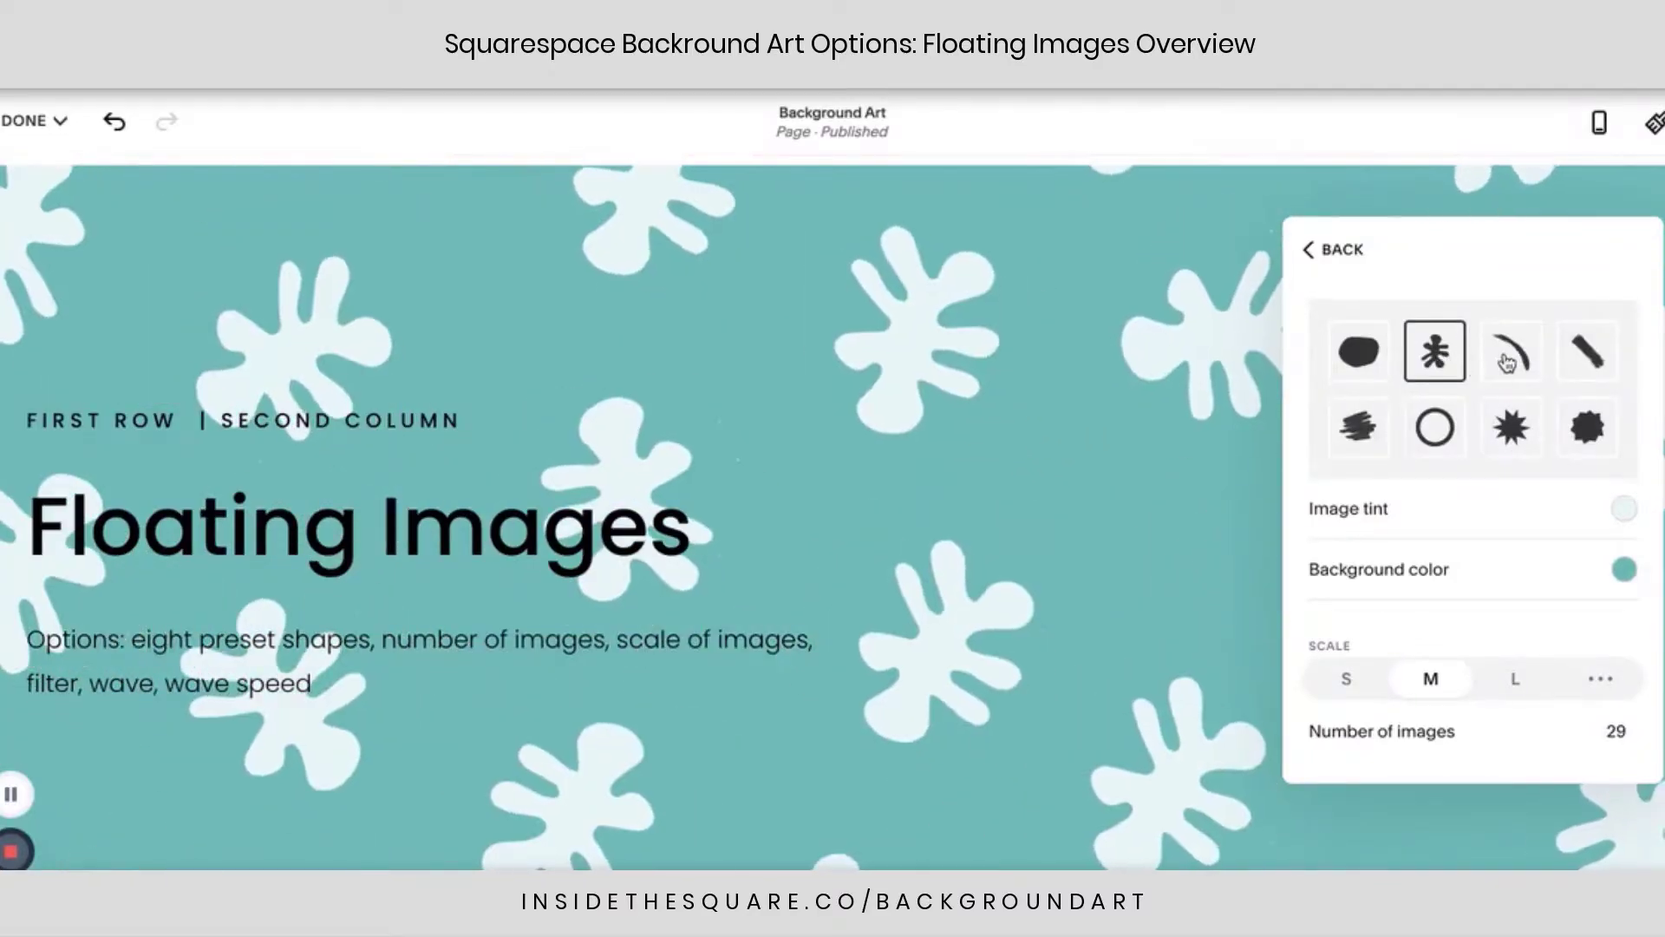
click(1378, 448)
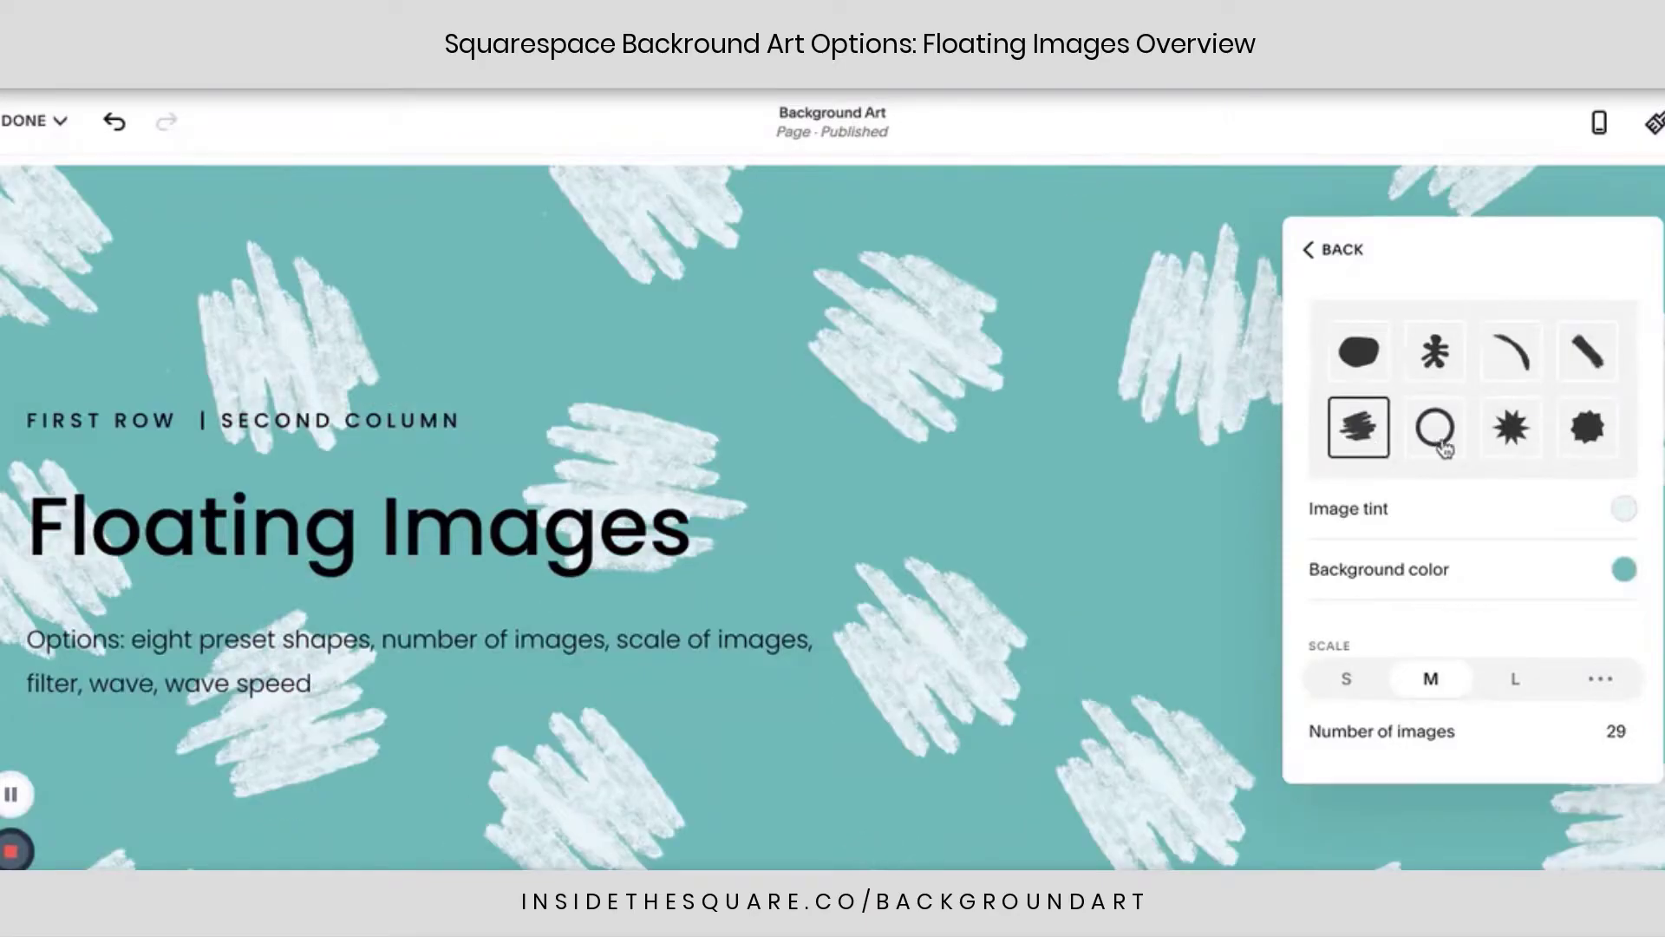
scroll(1445, 448, down, 1)
click(1435, 395)
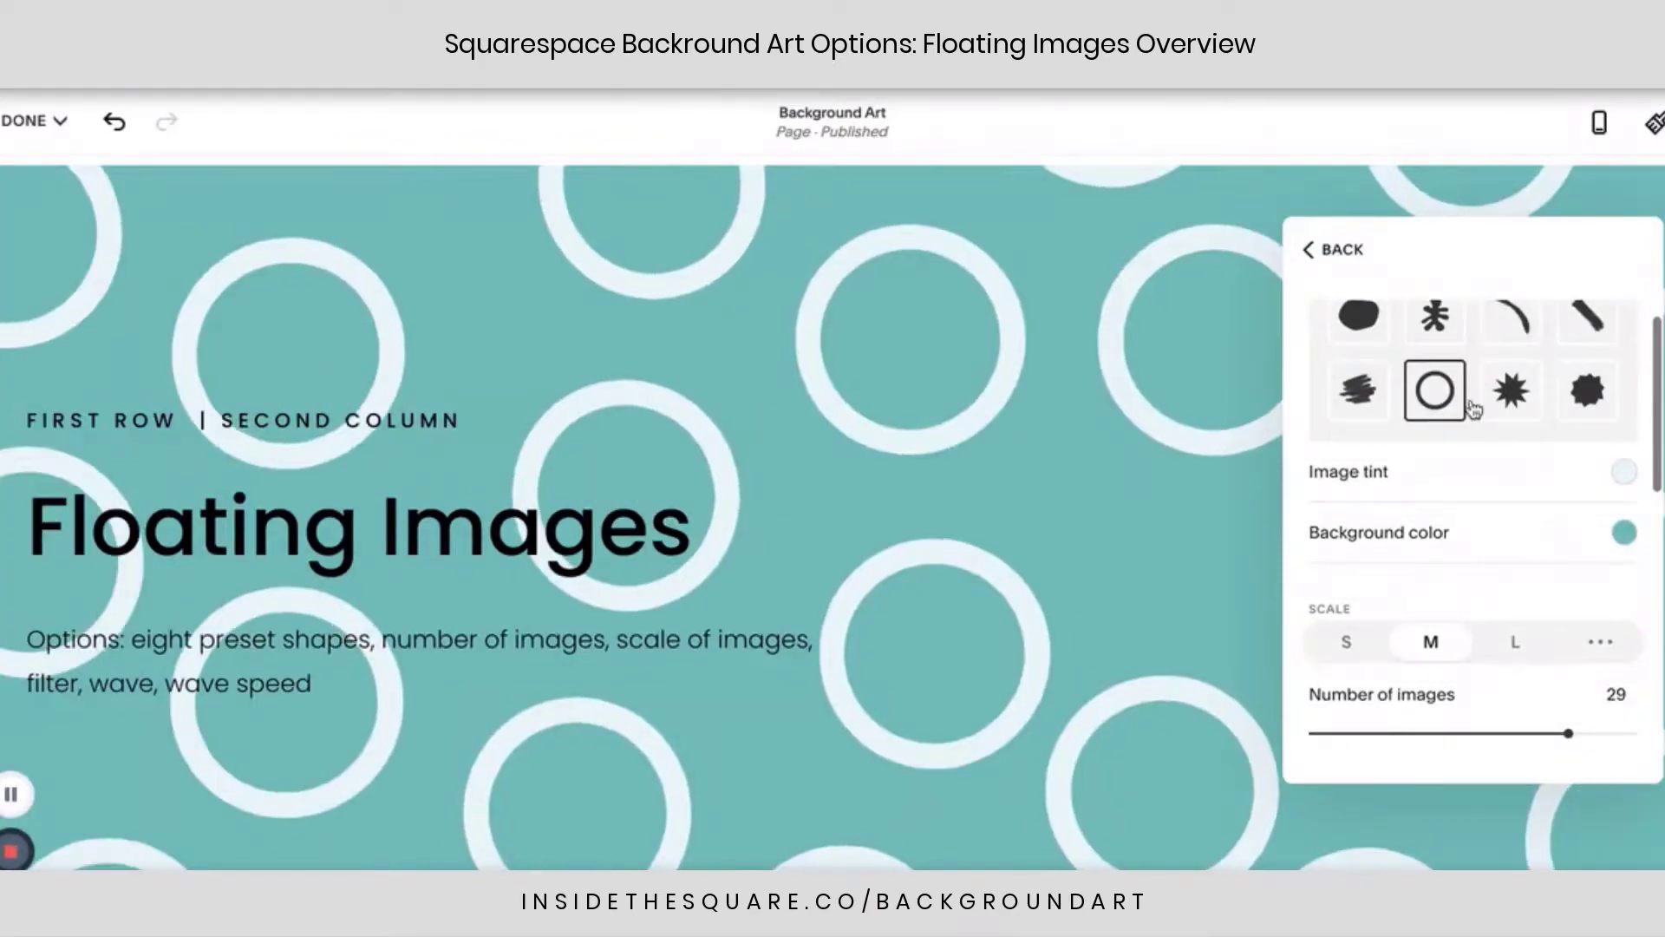
click(1514, 401)
click(1592, 408)
scroll(1592, 407, up, 1)
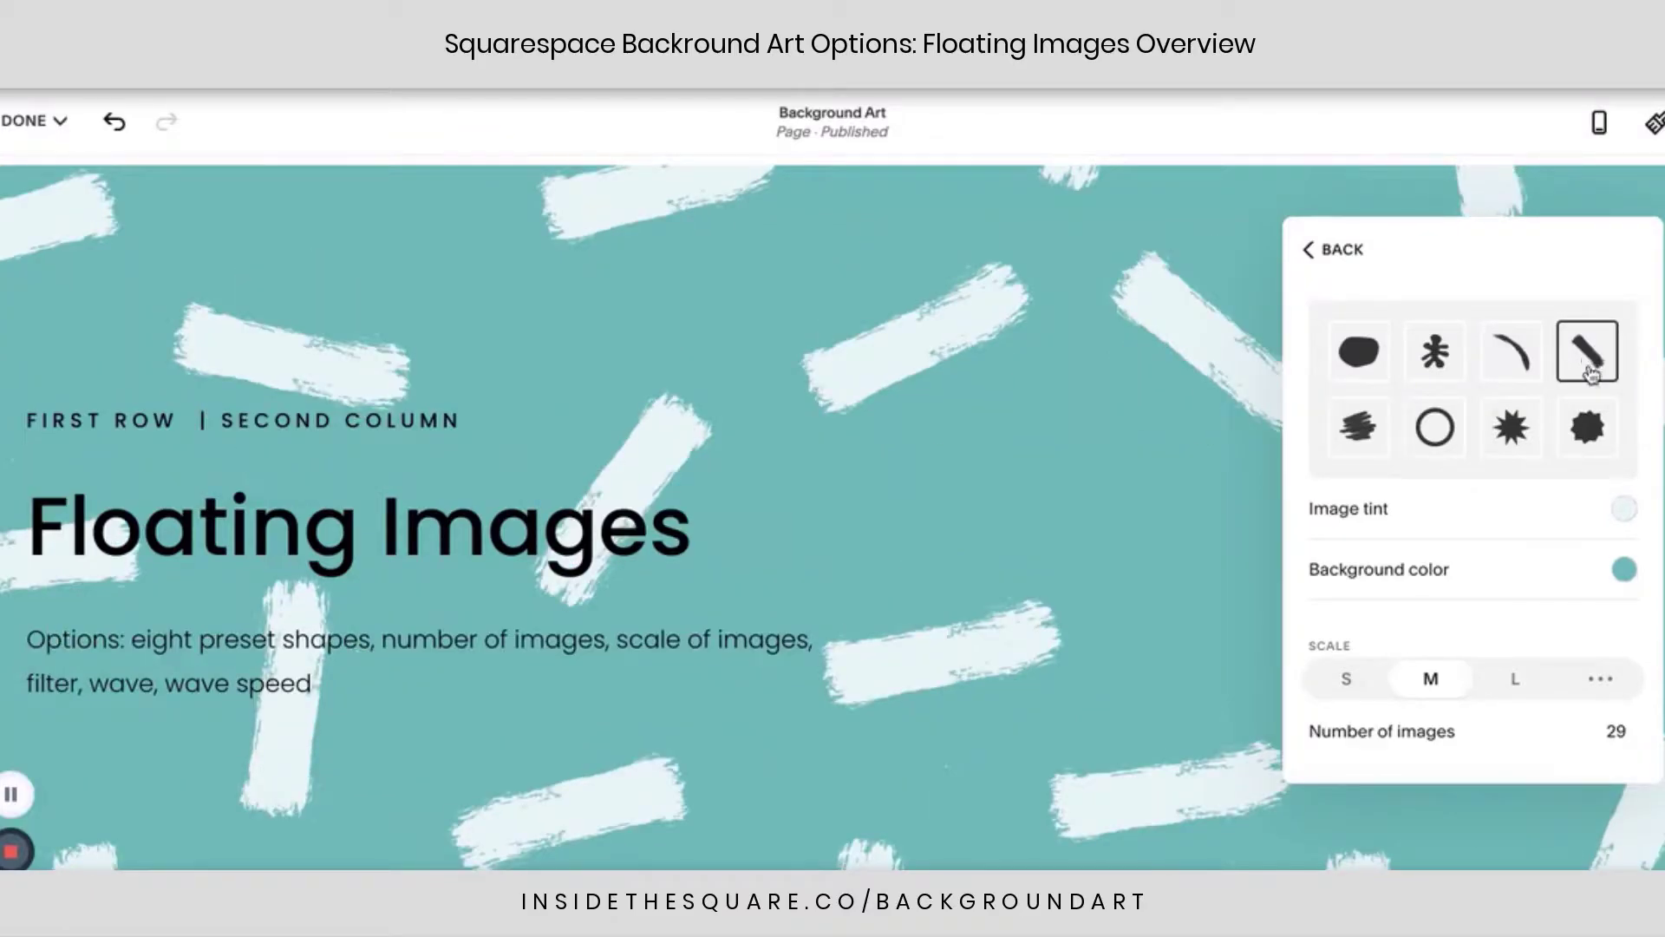
- Change the image tint to white from the palette and to a custom medium purple
scroll(1543, 562, down, 2)
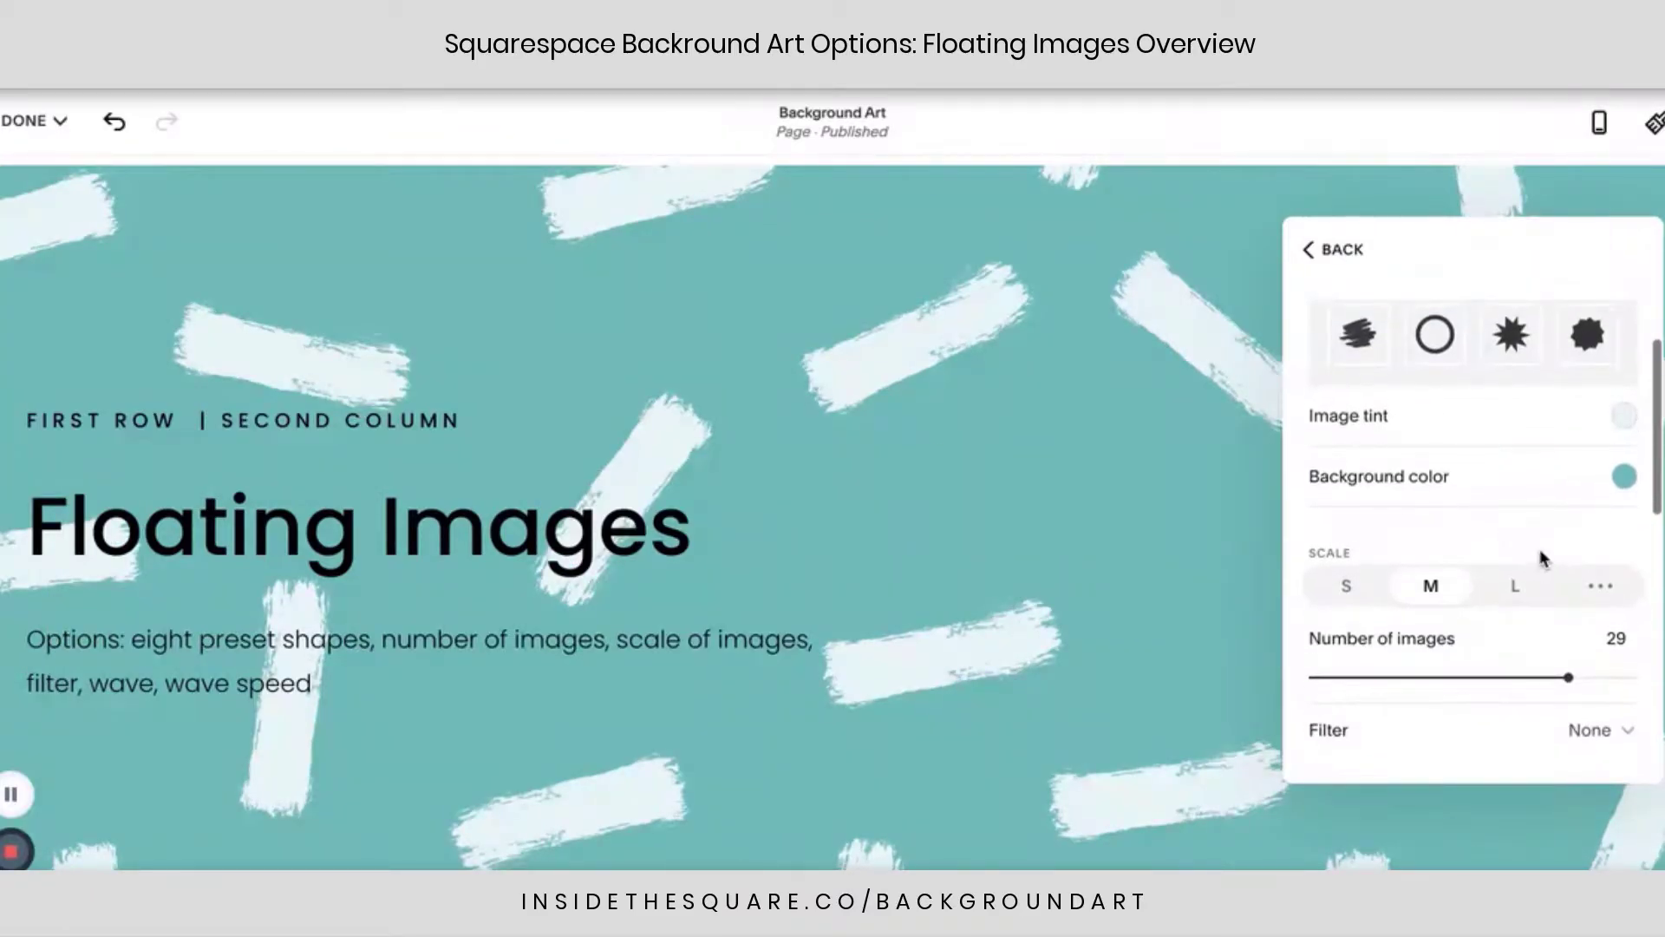
click(1625, 420)
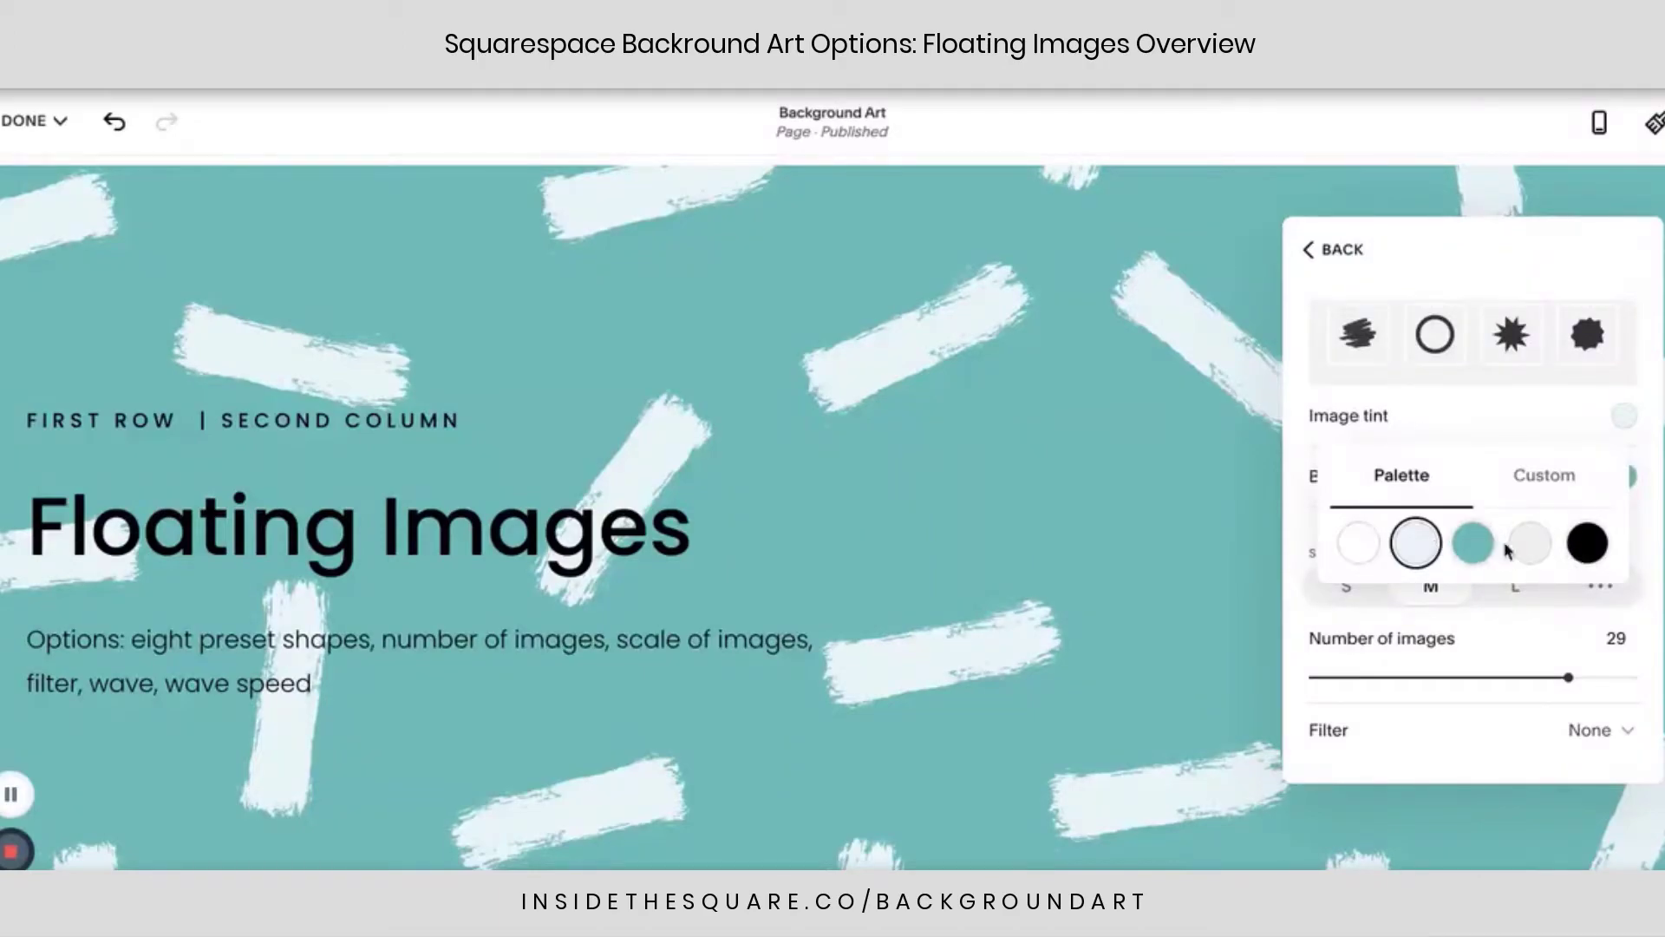
click(1360, 544)
click(1528, 477)
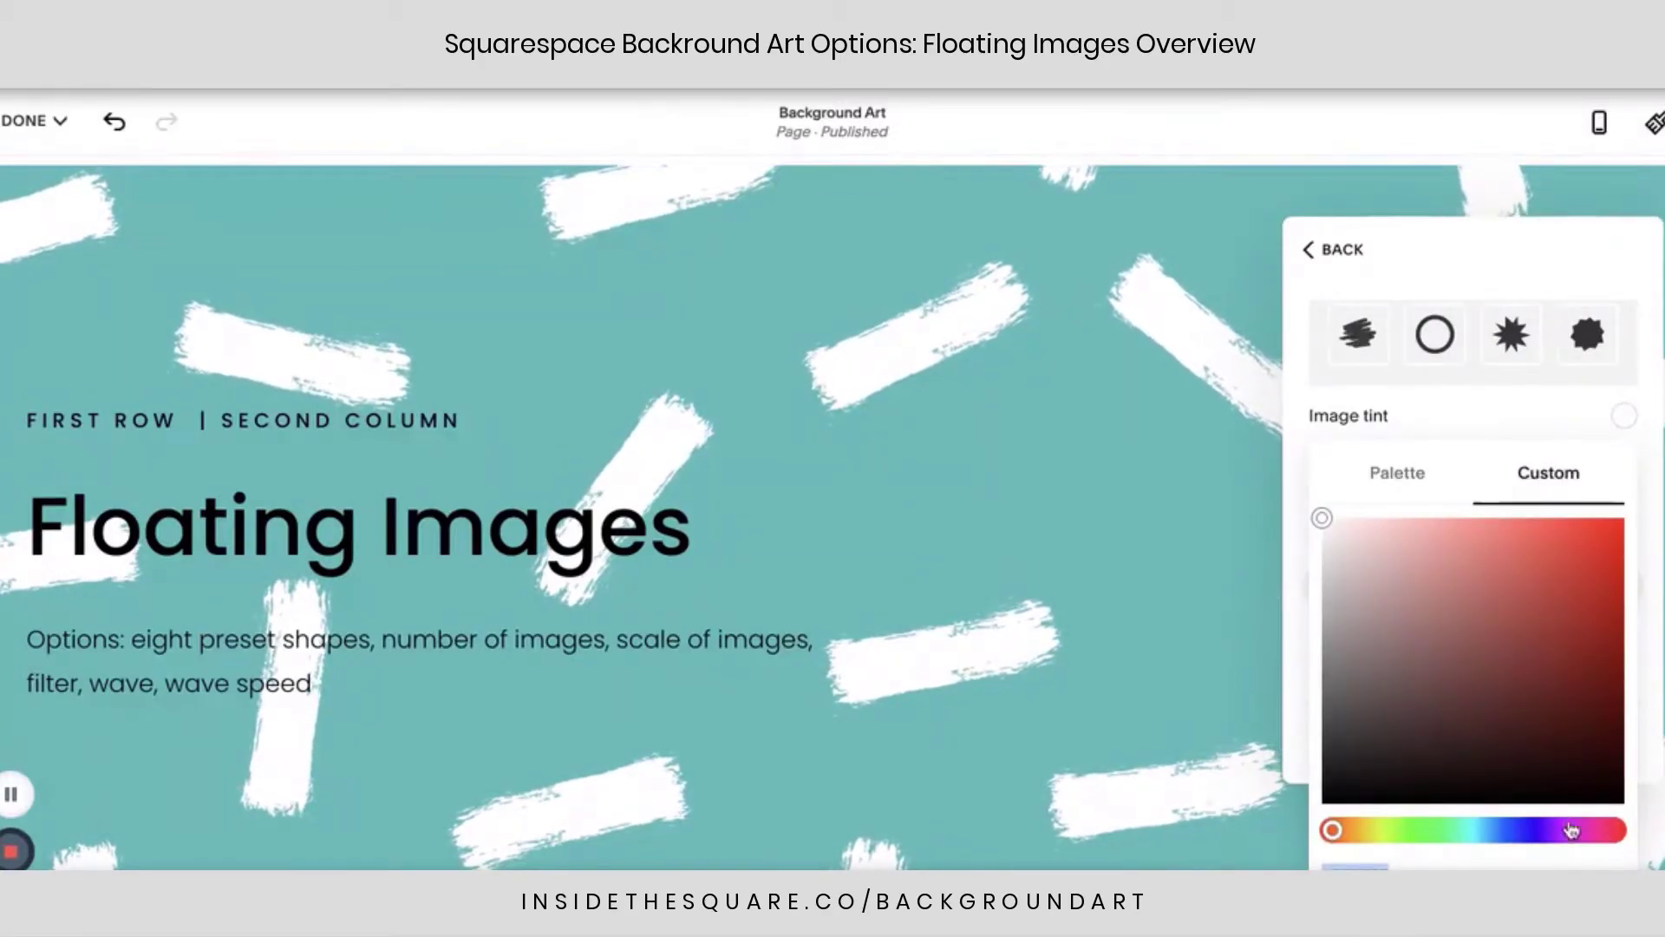
drag(1601, 833, 1553, 830)
click(1531, 581)
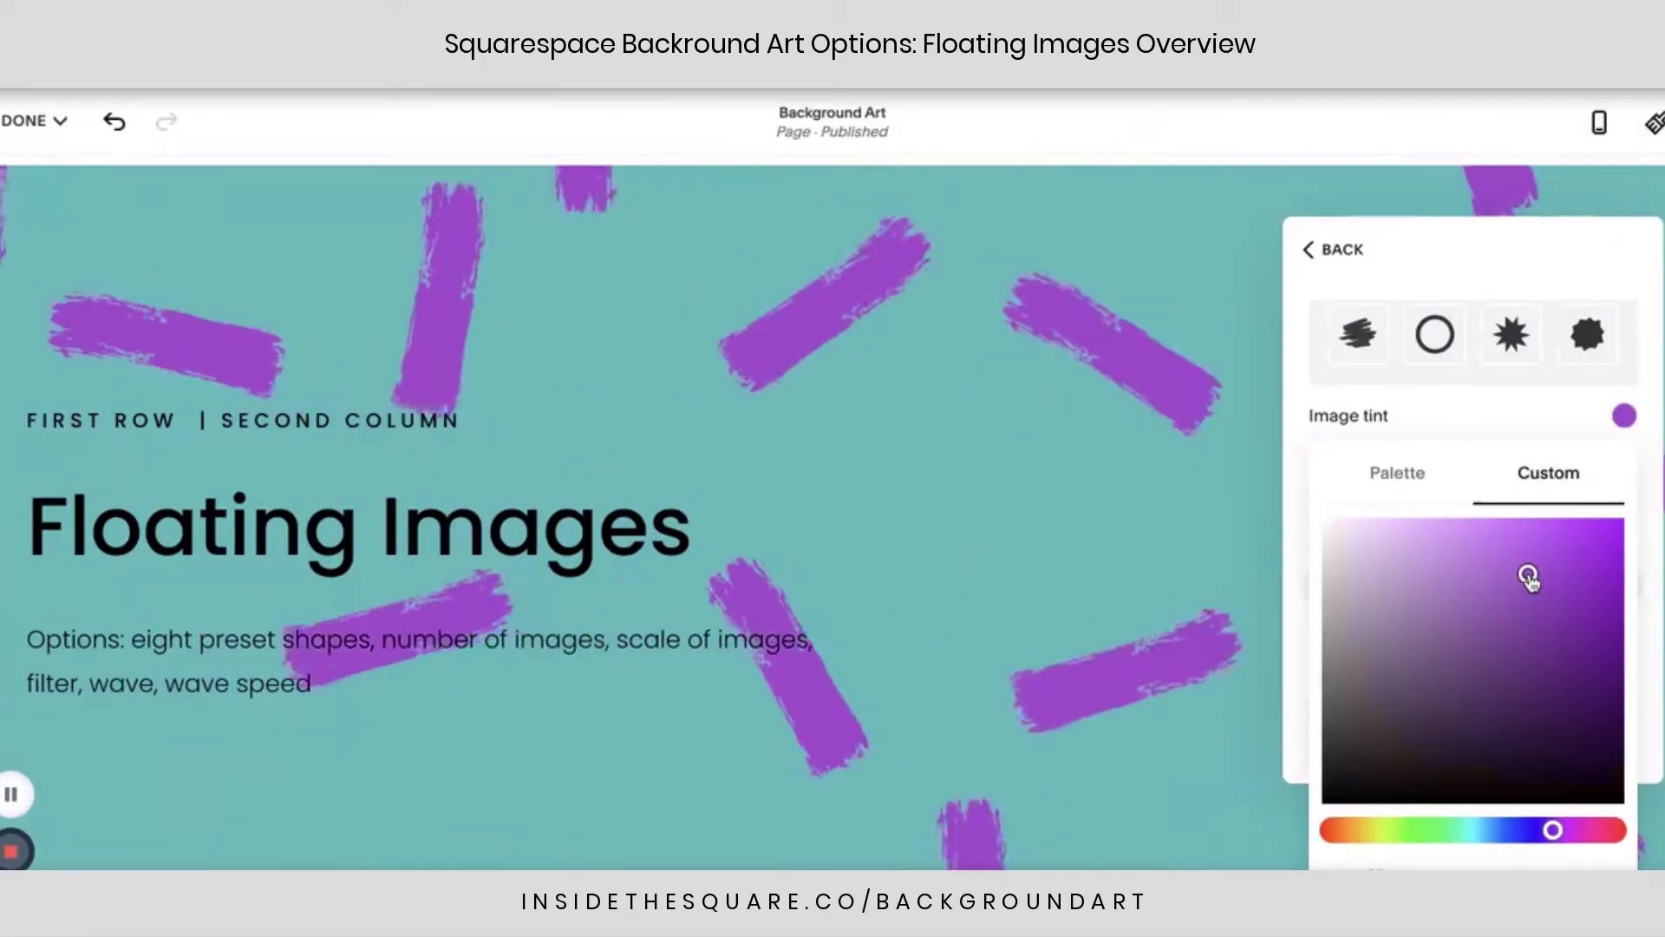
click(1647, 397)
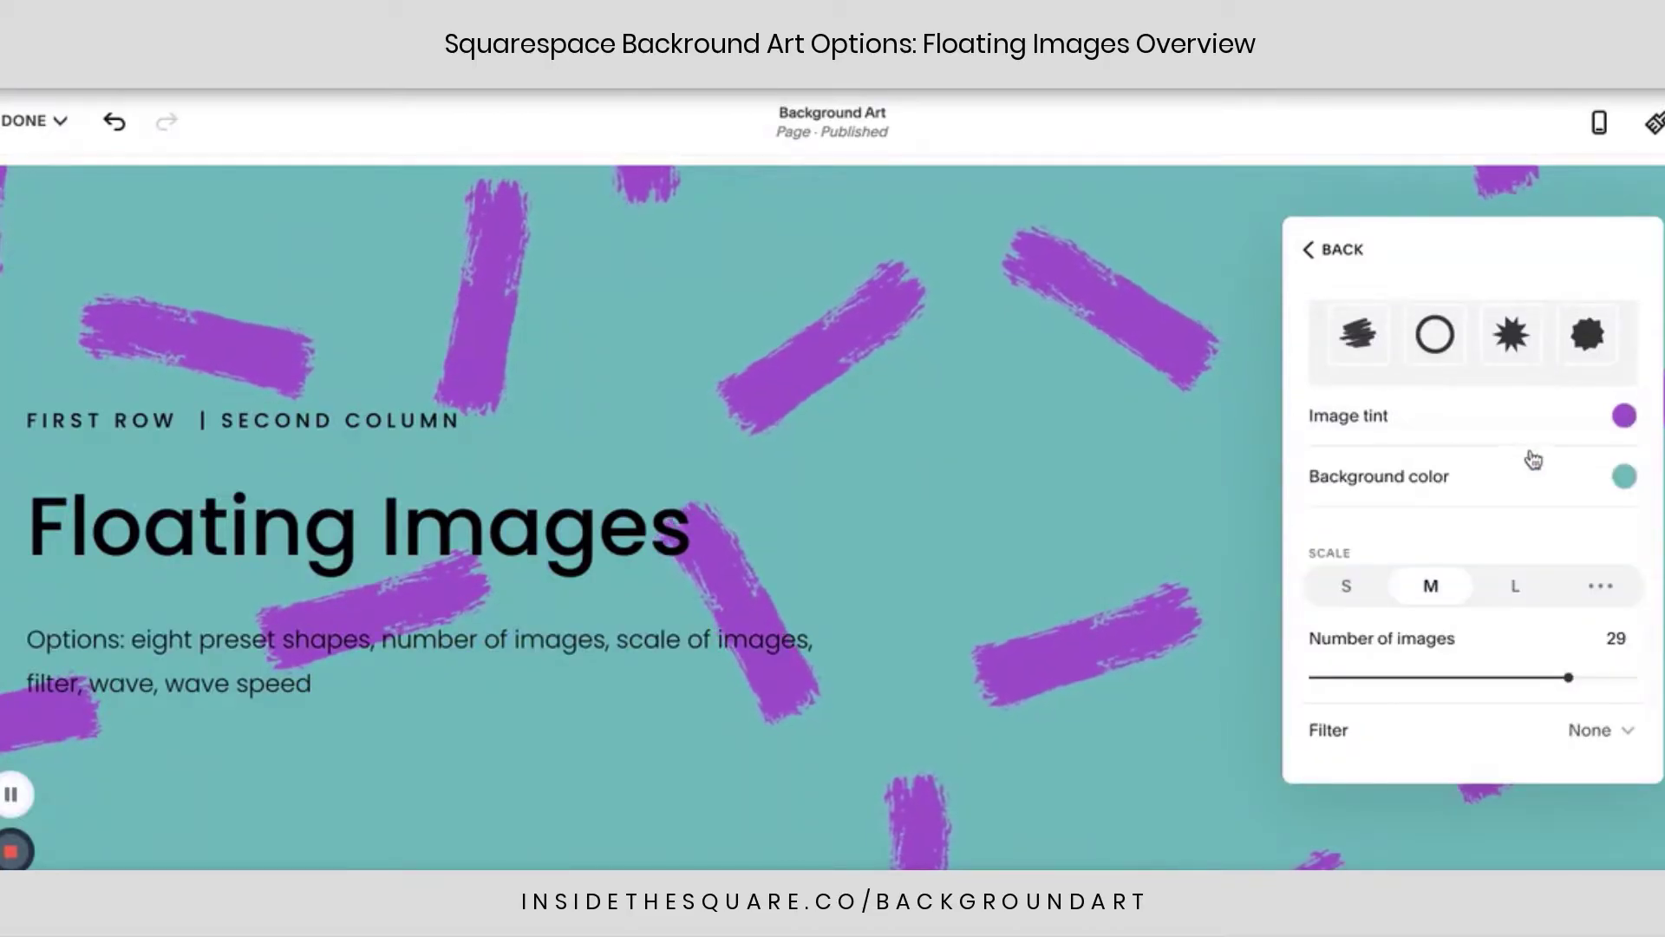
- Change the background color to light grey from the palette and to a custom dusty salmon
click(1623, 476)
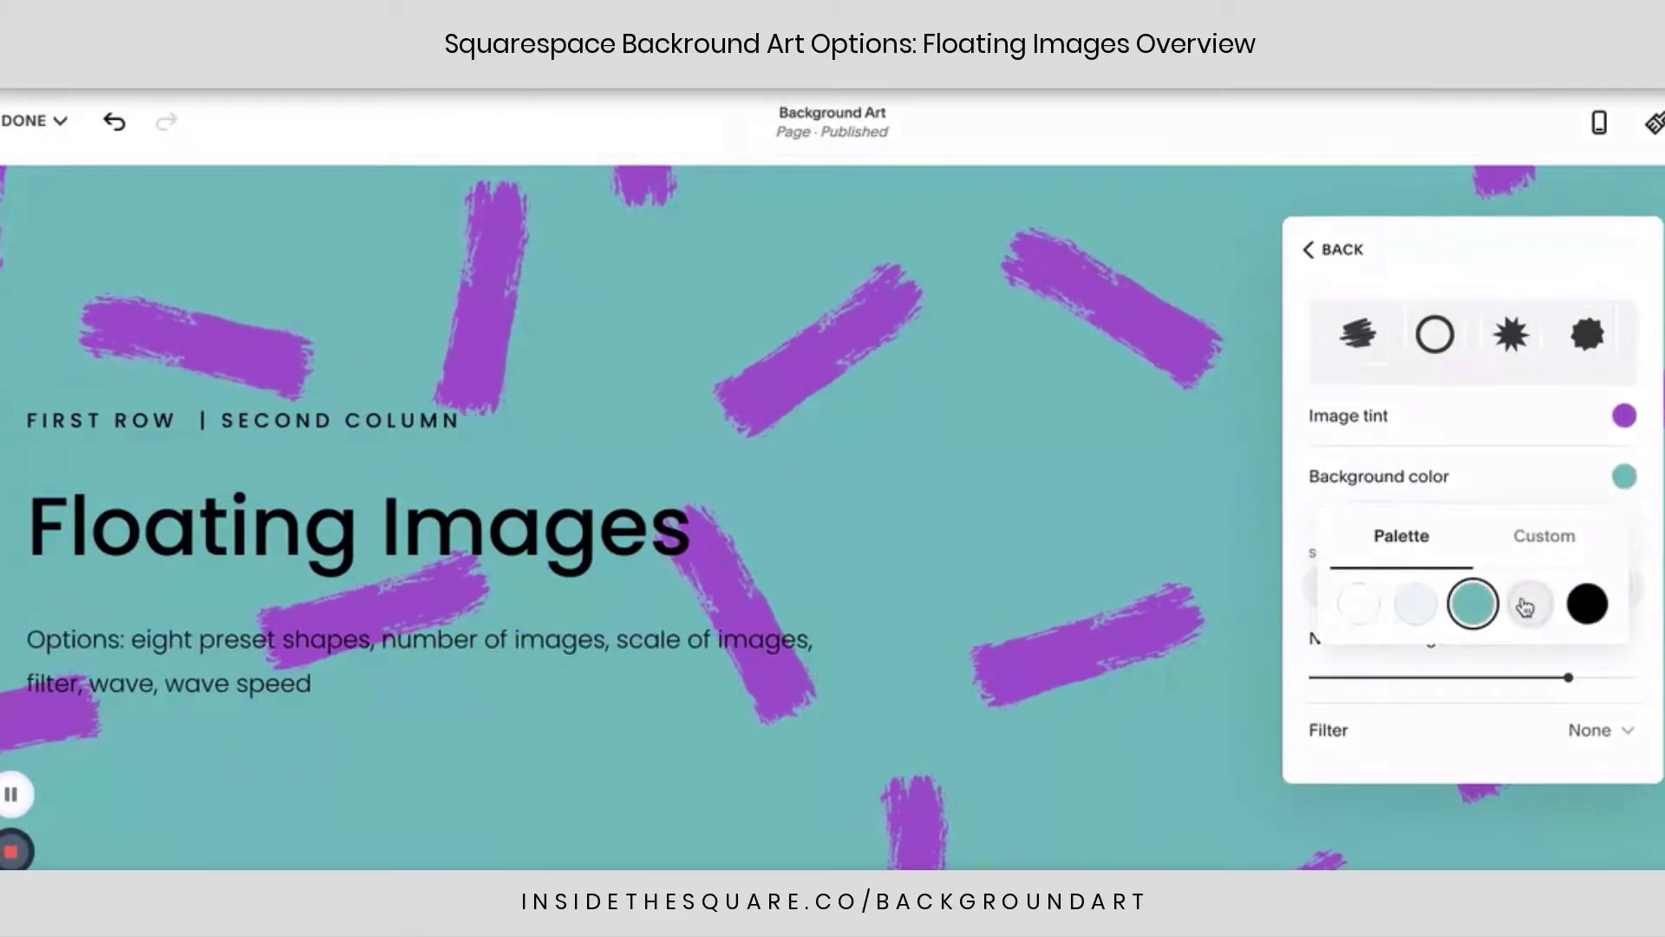
click(1526, 604)
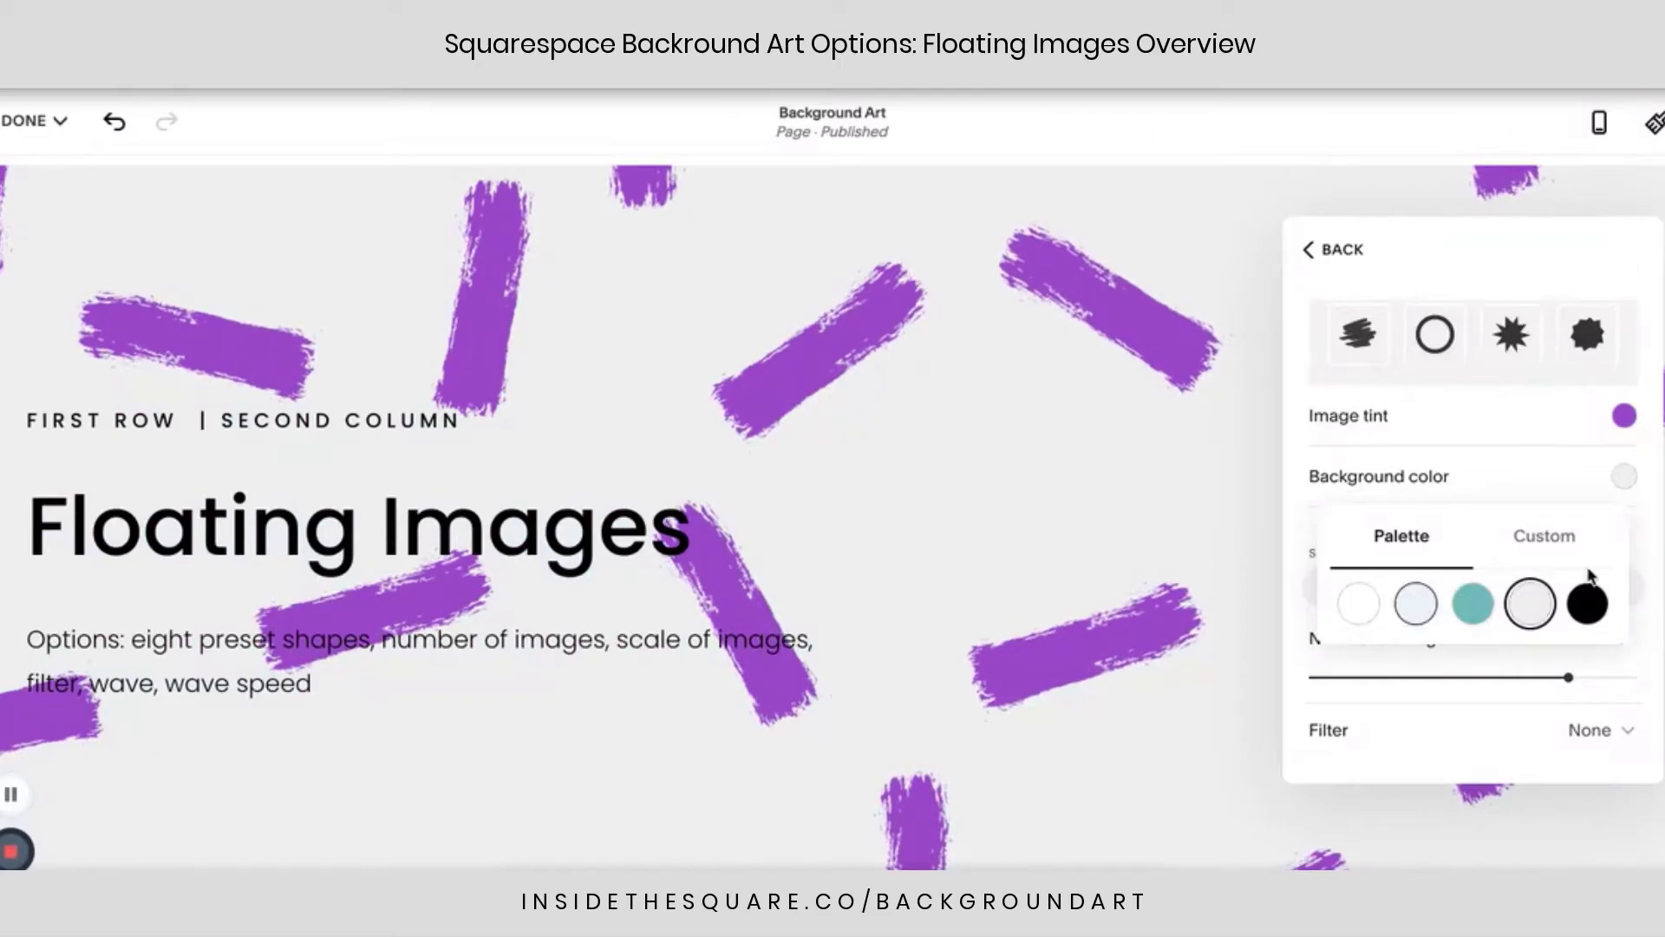
click(1534, 538)
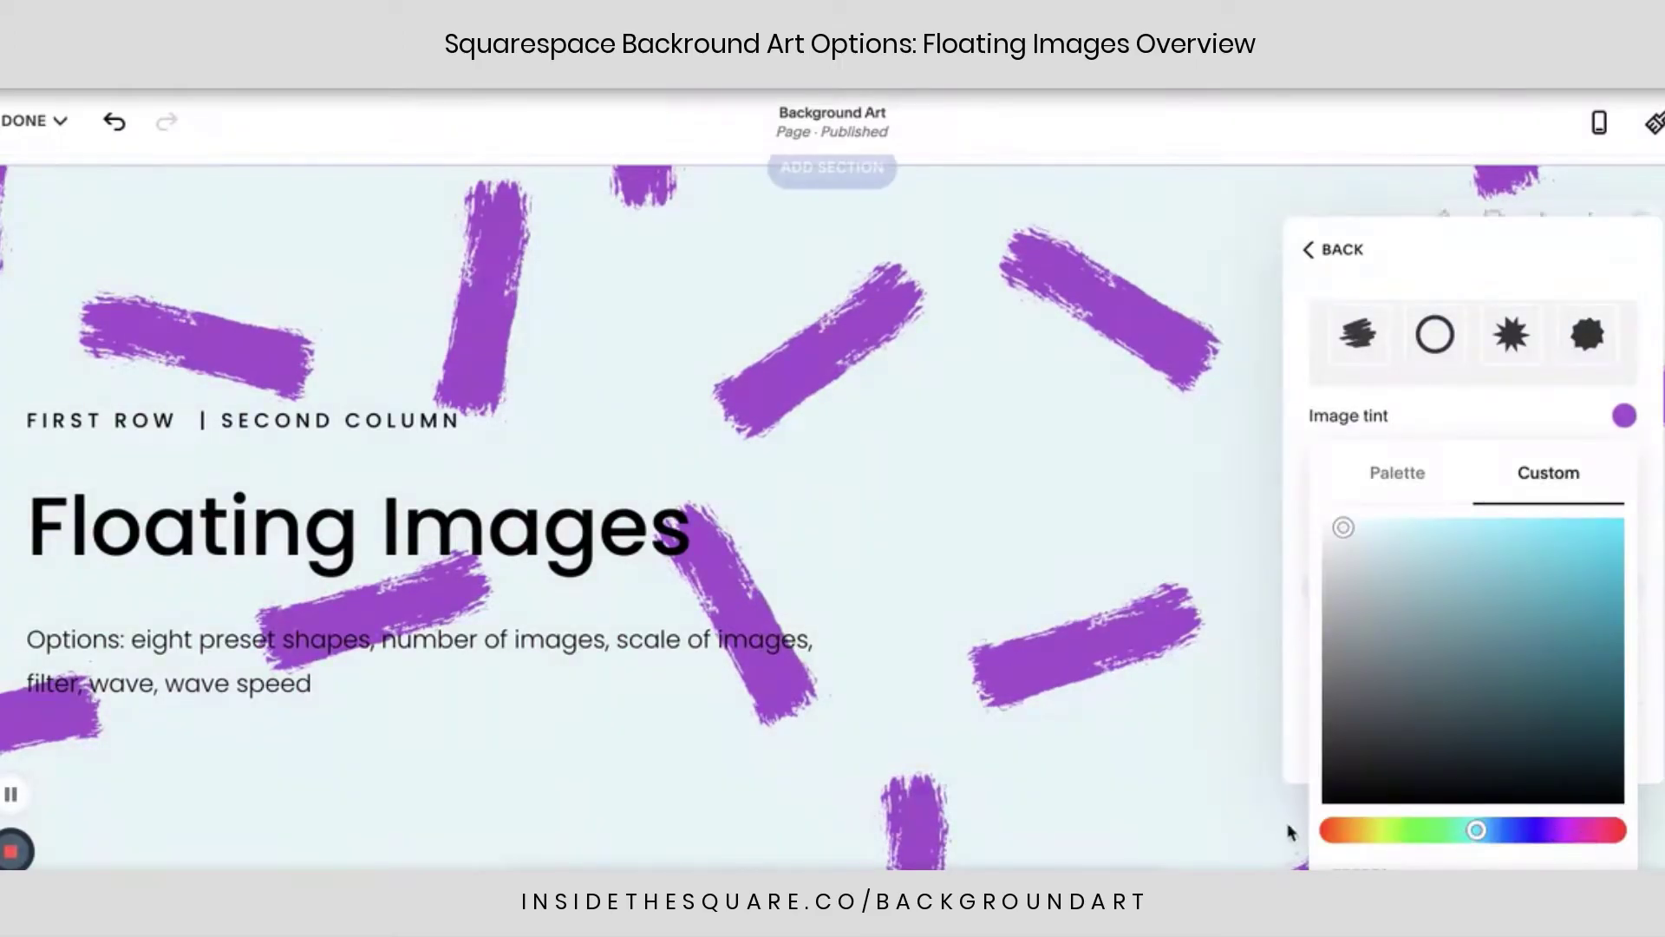
click(1341, 830)
click(1418, 555)
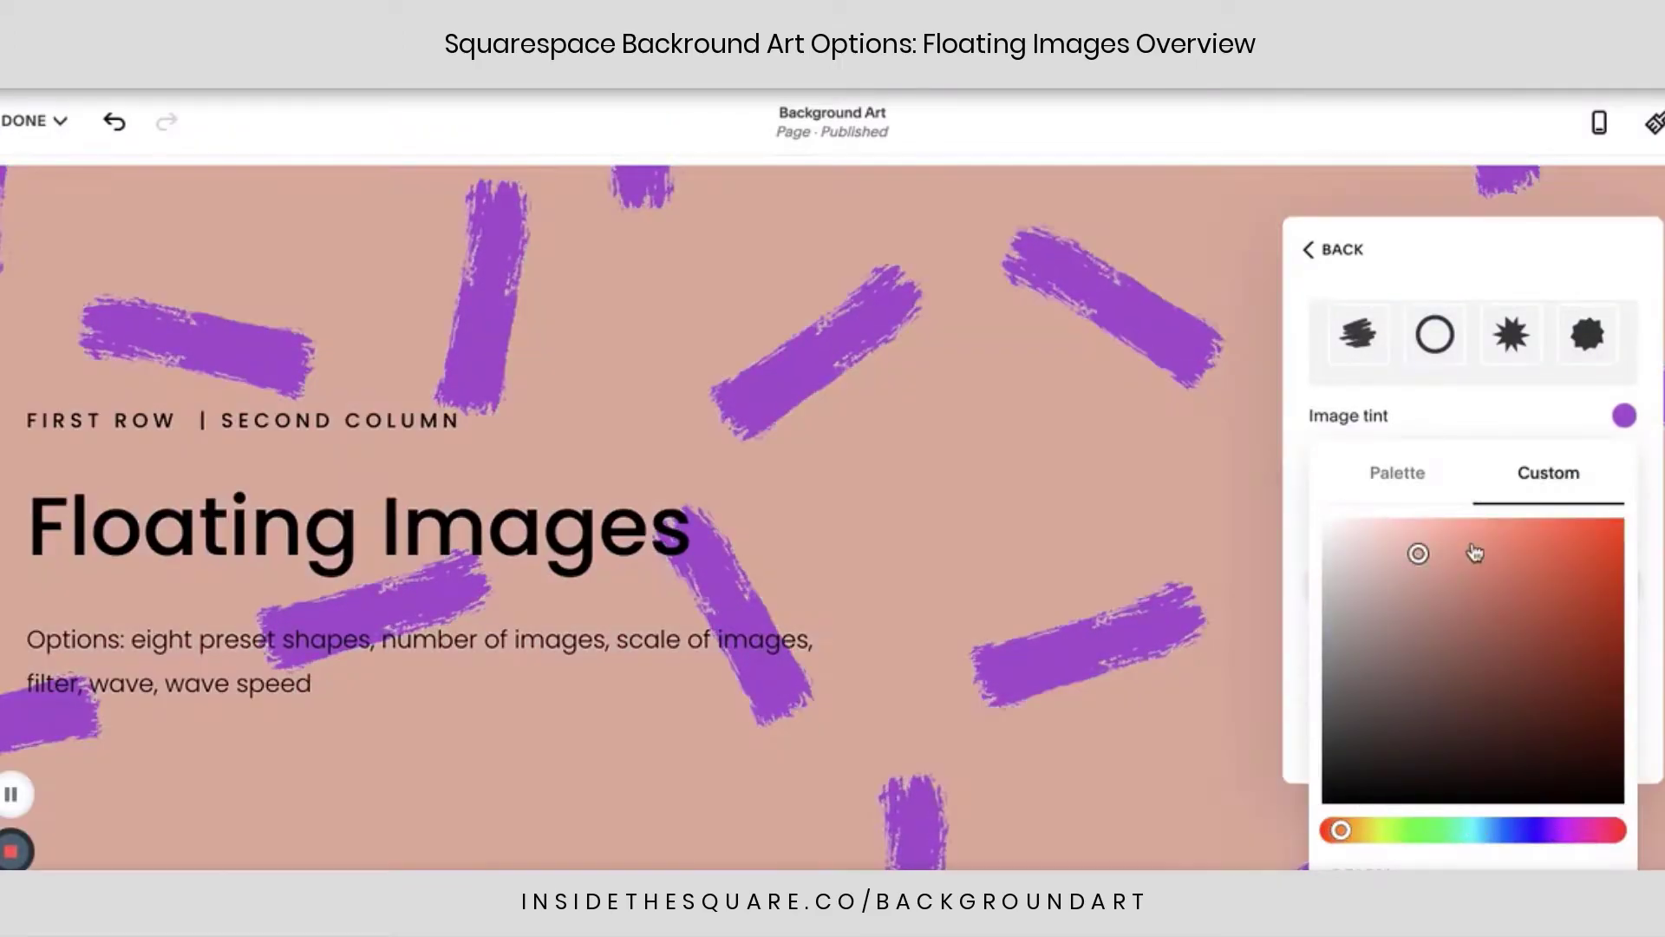
- Restore the teal background color and the pale blue image tint from the palette
click(1465, 480)
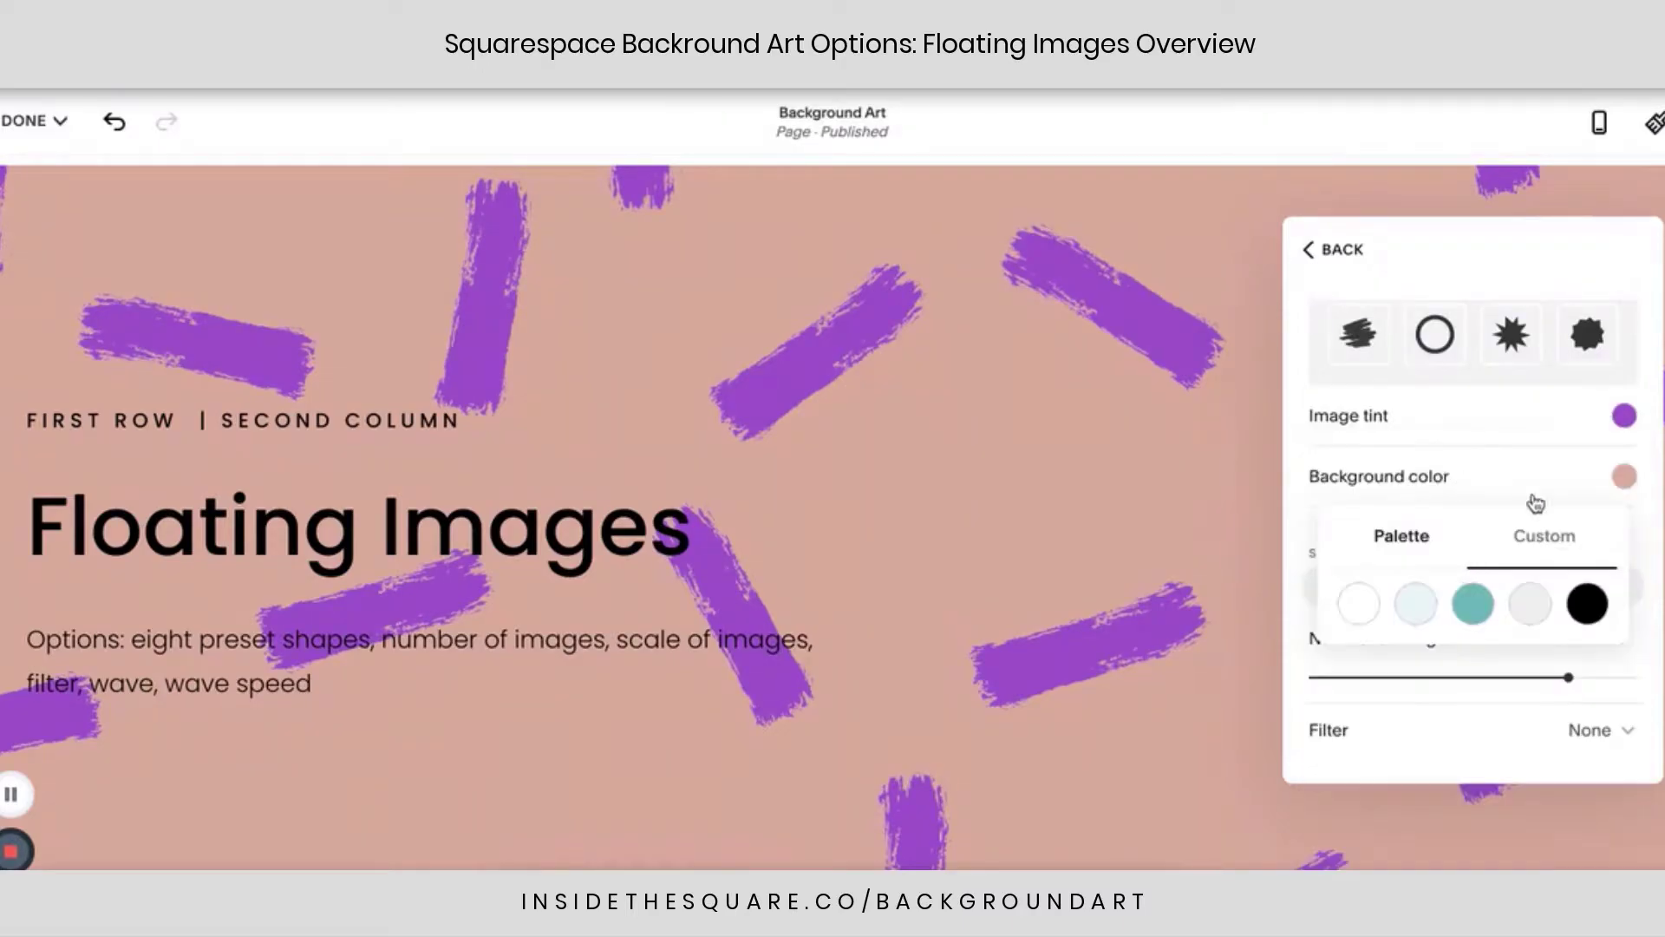
click(1494, 598)
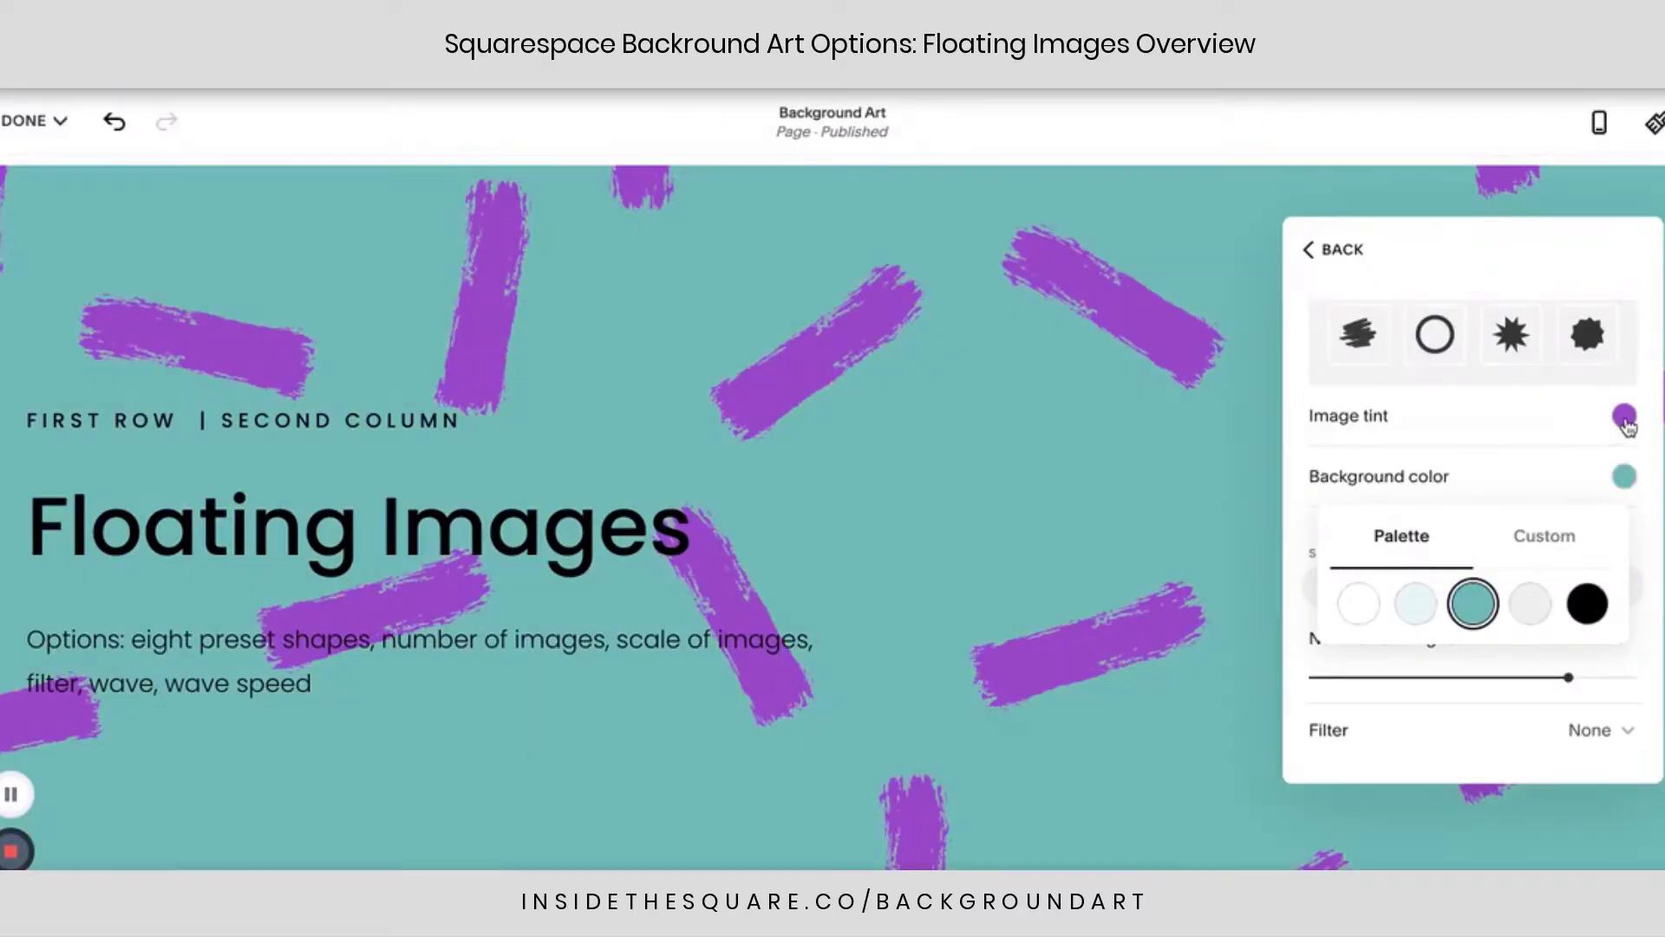
click(1624, 417)
click(1414, 486)
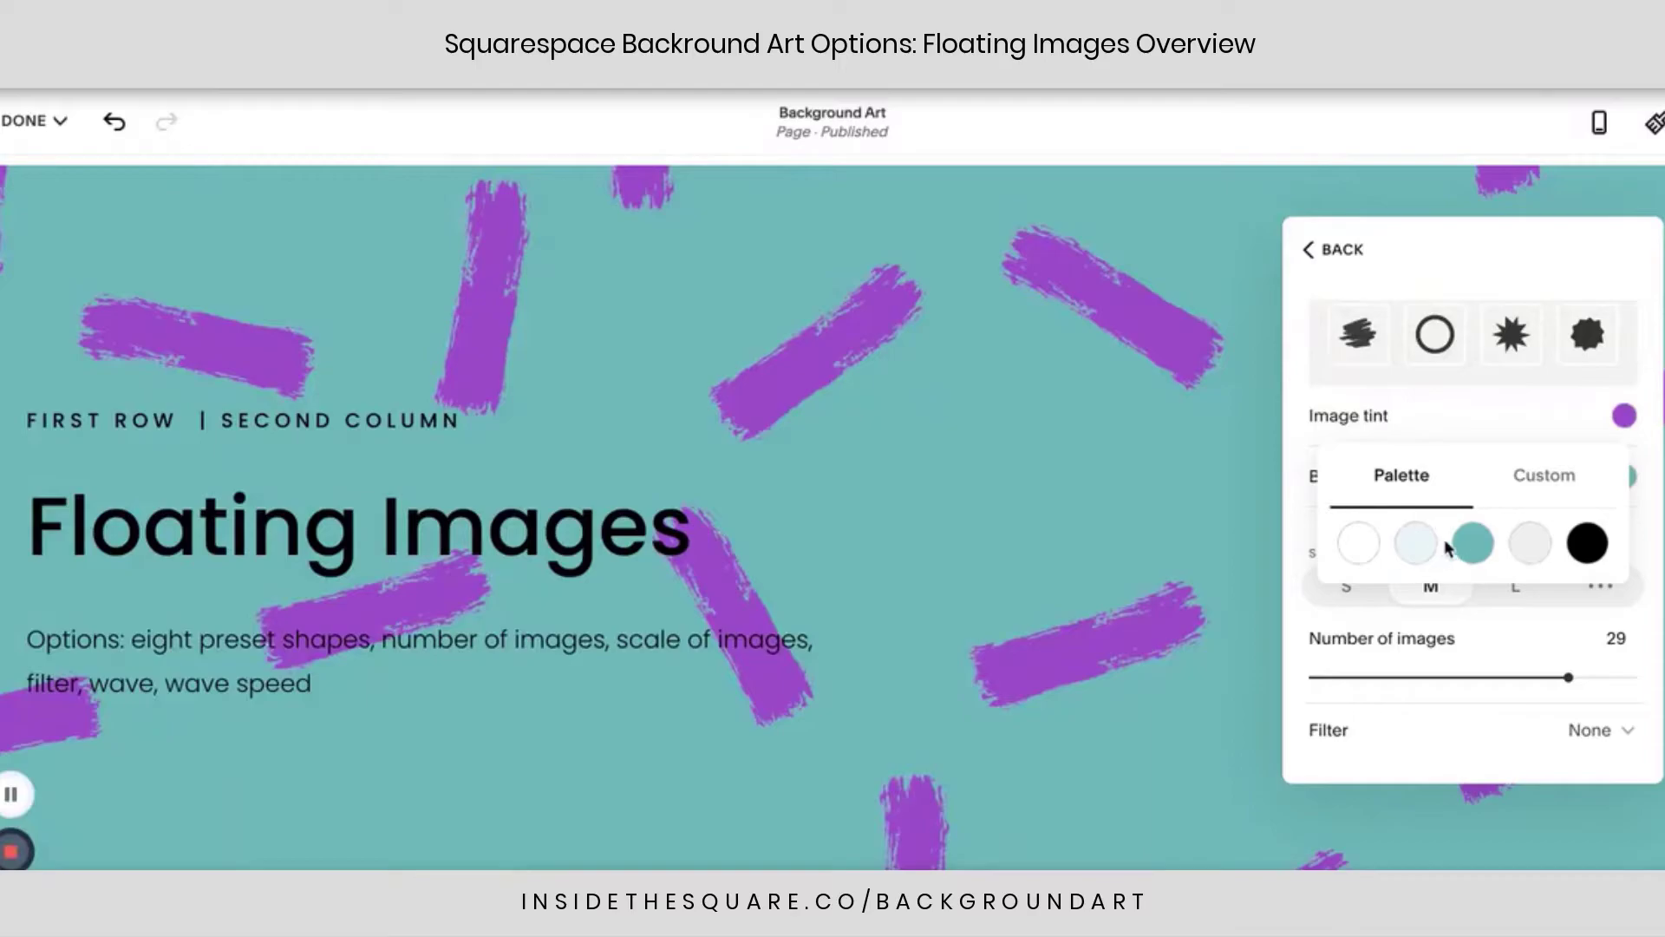
click(1418, 543)
click(1601, 507)
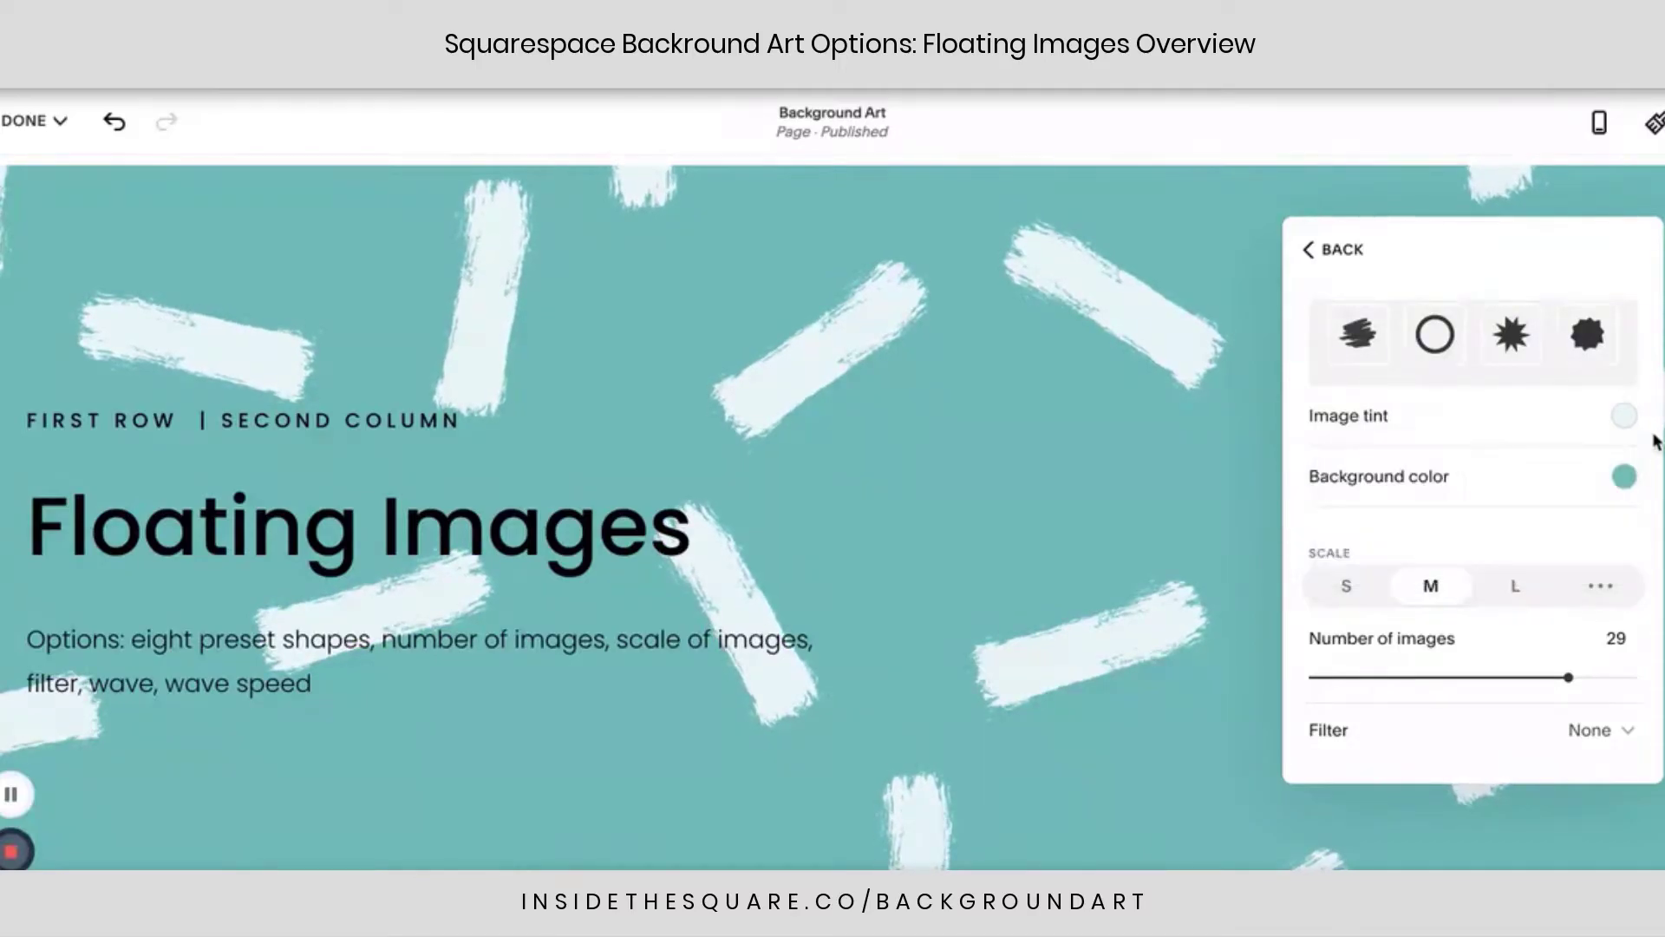
- Try the S and L image scales and set a custom scale of 39
scroll(1602, 511, down, 2)
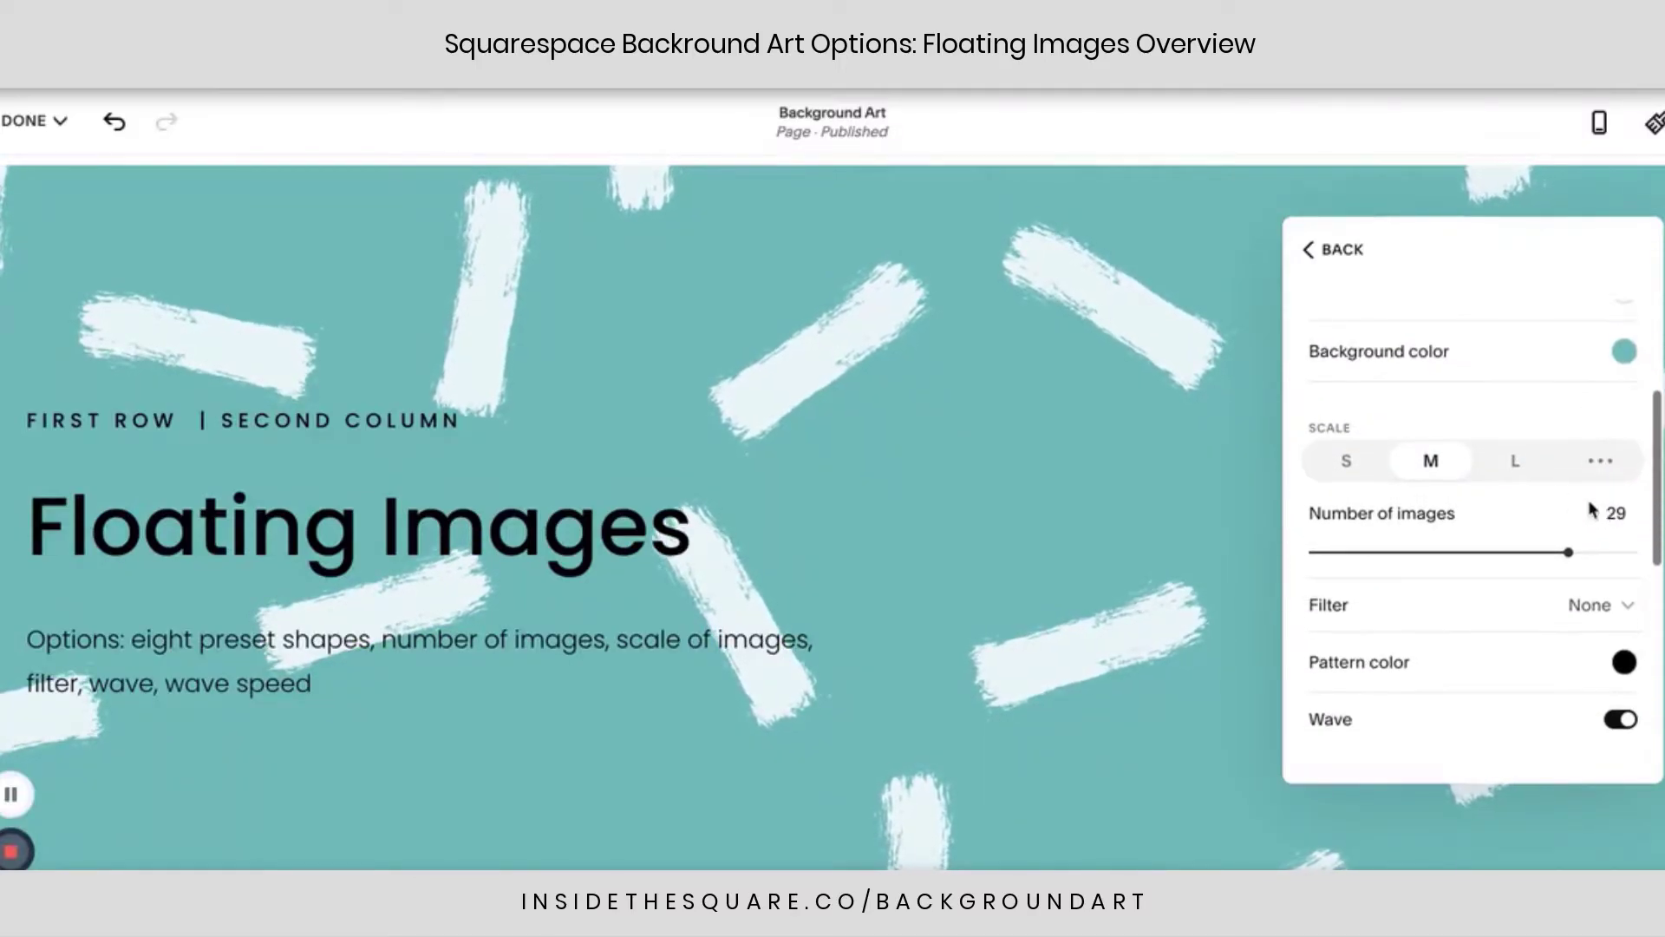
click(1366, 466)
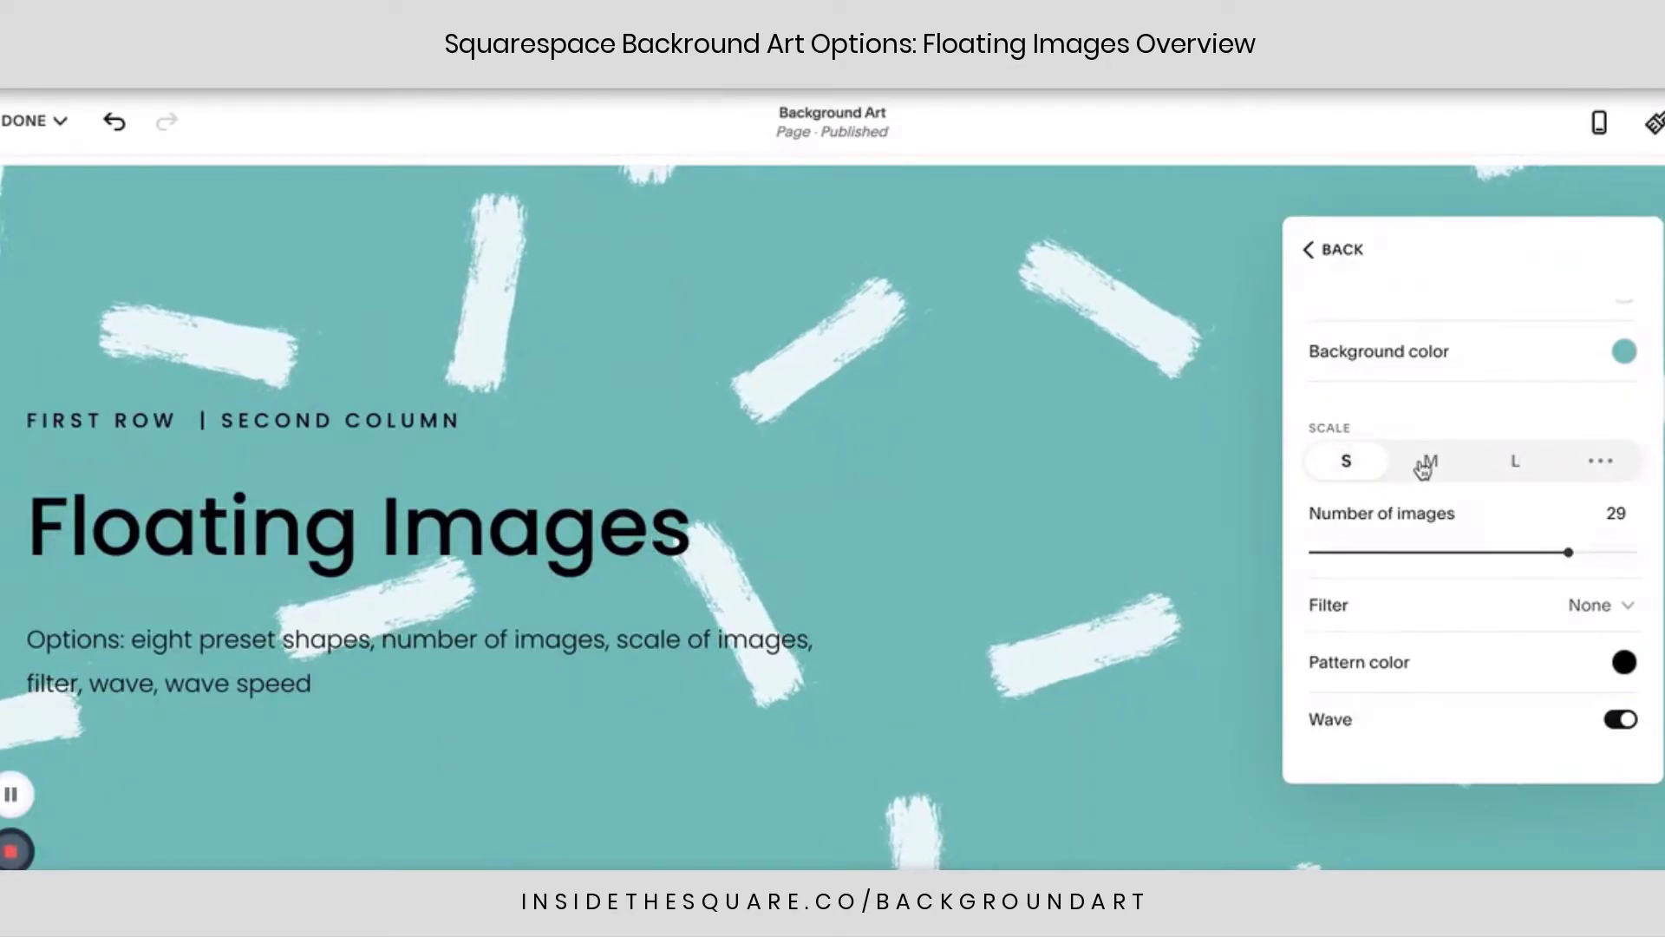
click(1526, 472)
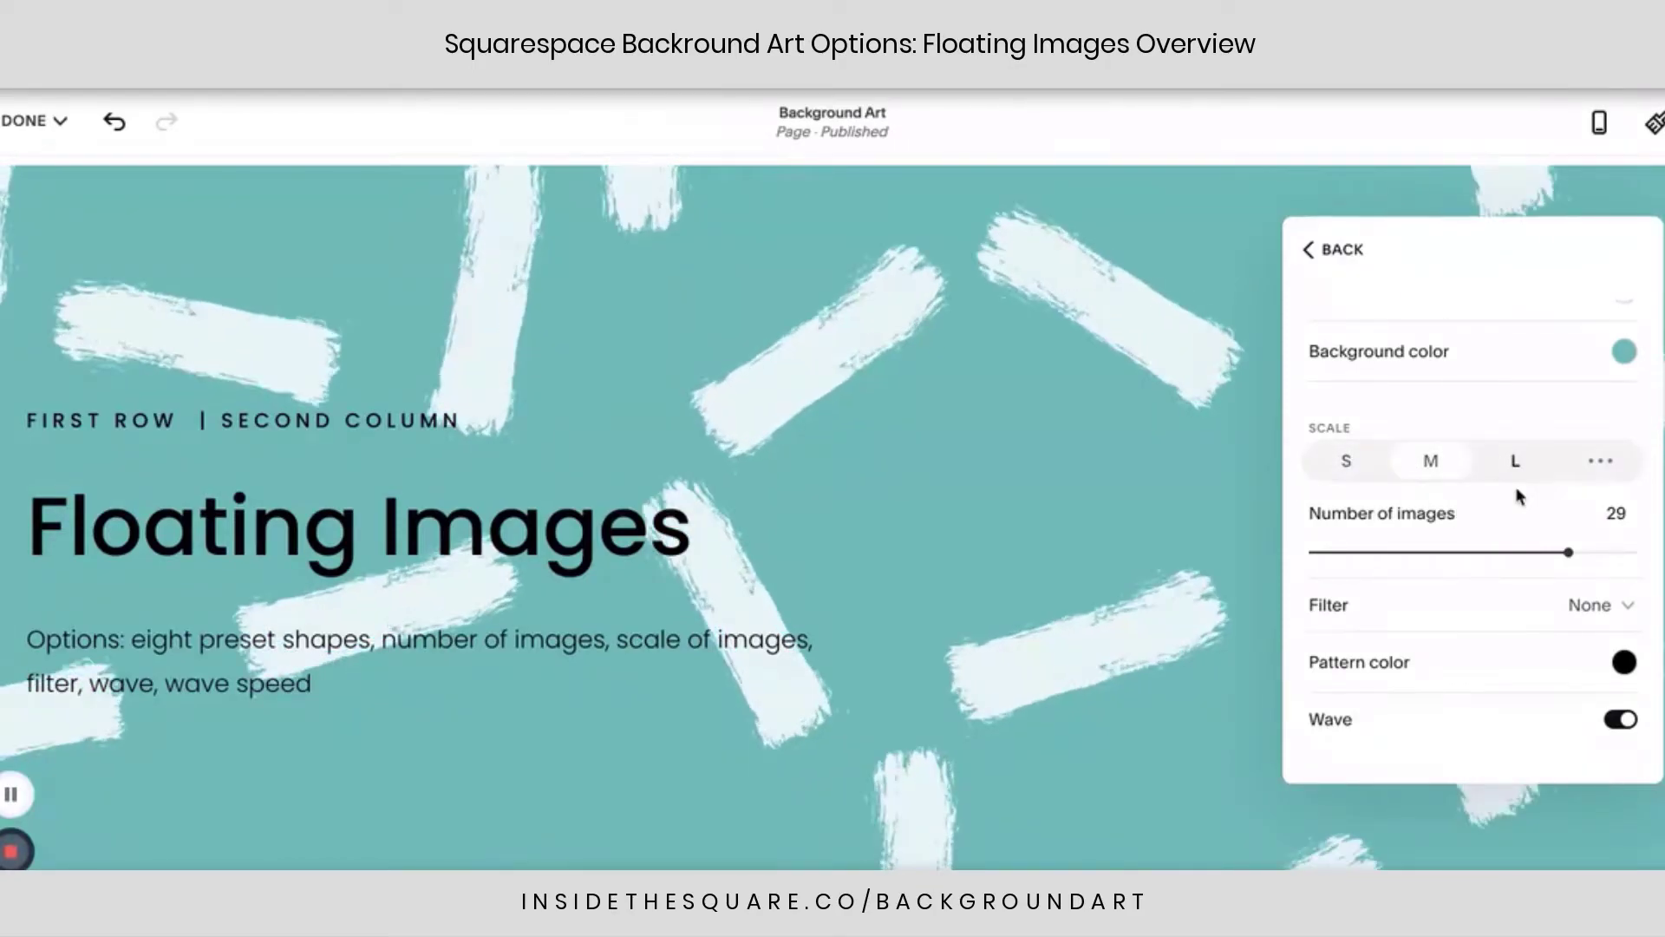
click(1593, 466)
mouse_move(1505, 511)
mouse_down()
mouse_move(1371, 510)
mouse_move(1405, 511)
mouse_up()
- Reduce the number of floating images to 19 and check how they fill the section
scroll(1538, 517, down, 2)
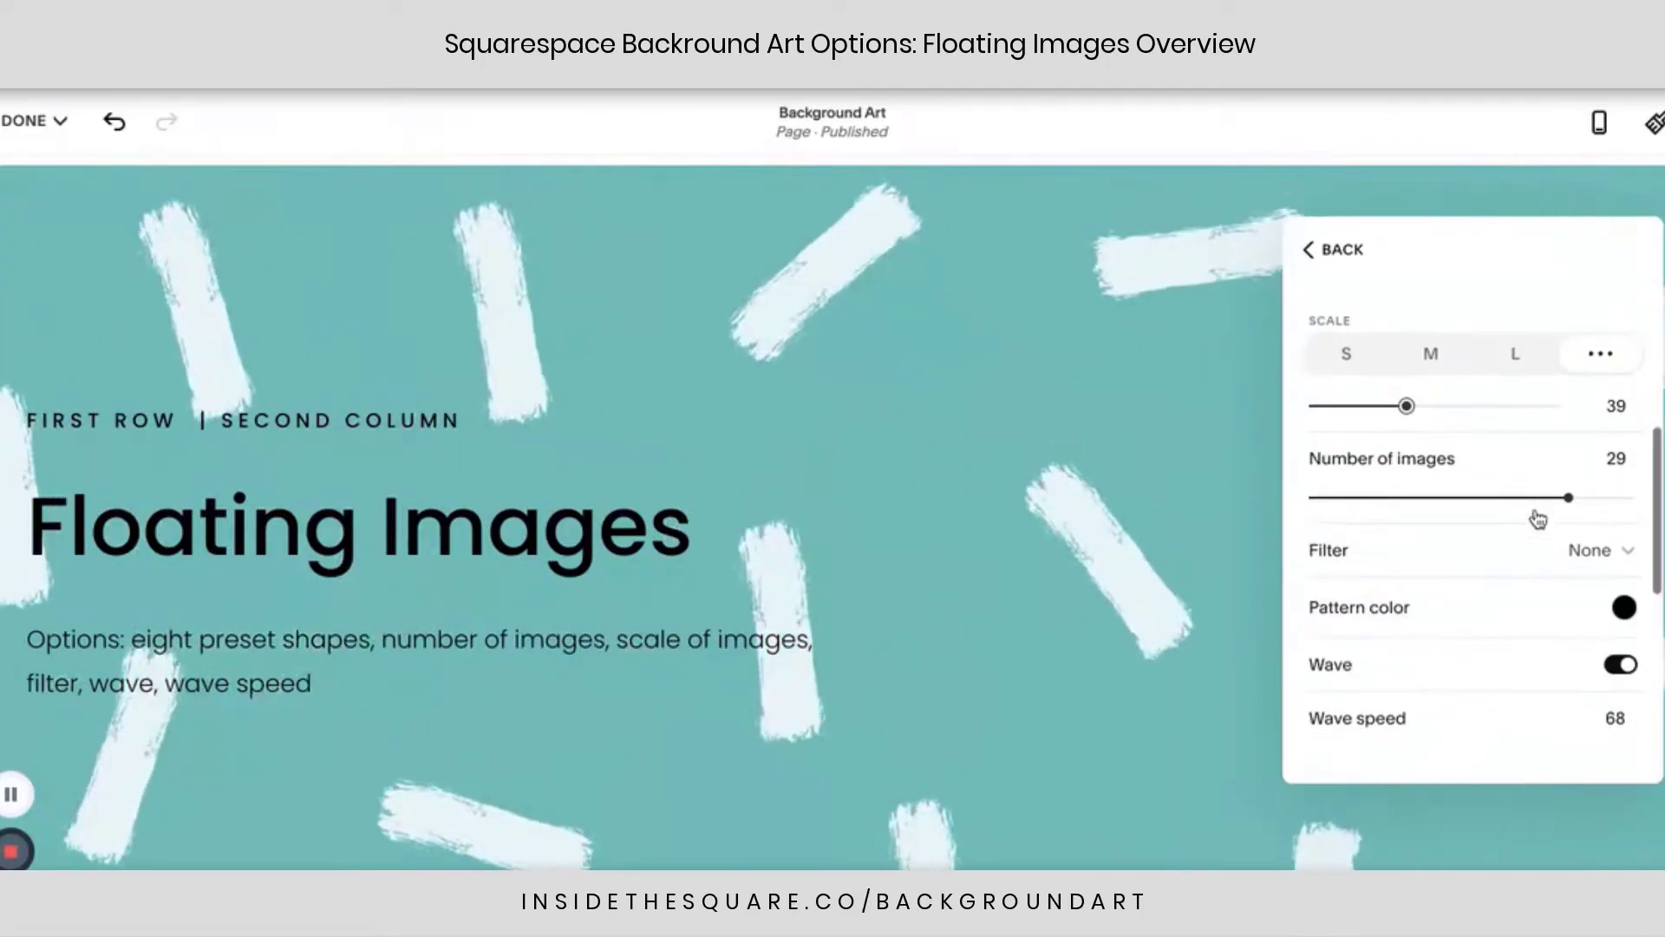
mouse_move(1568, 496)
mouse_down()
mouse_move(1346, 497)
mouse_move(1516, 497)
mouse_move(1461, 497)
mouse_up()
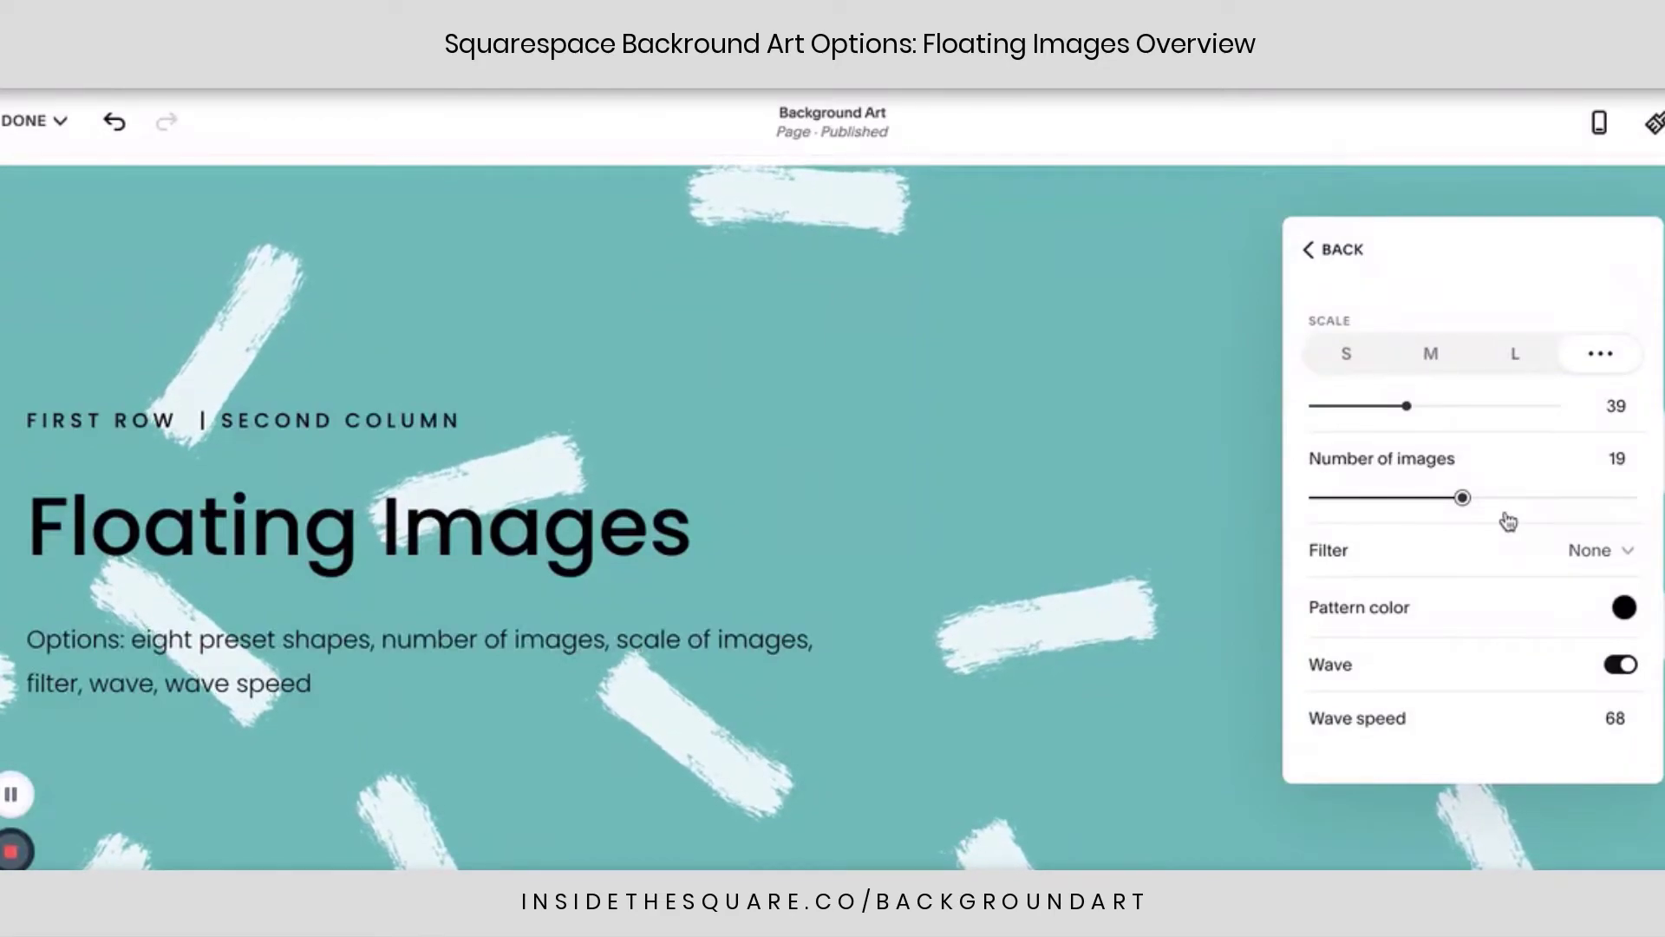
scroll(1064, 539, down, 2)
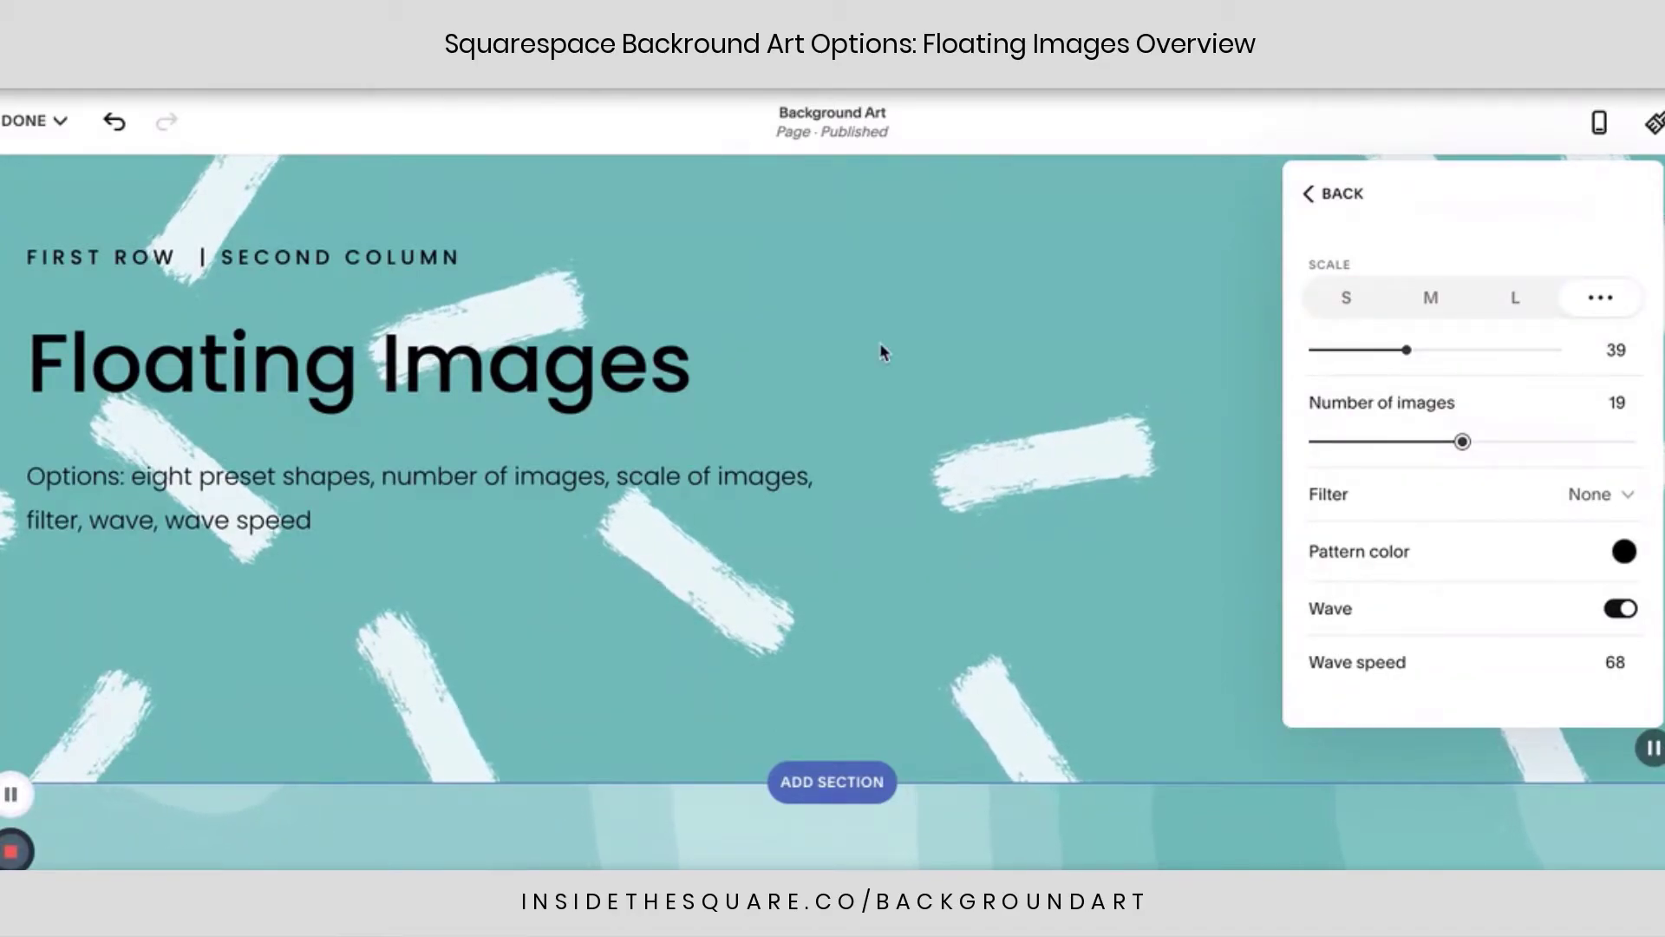
scroll(929, 313, up, 2)
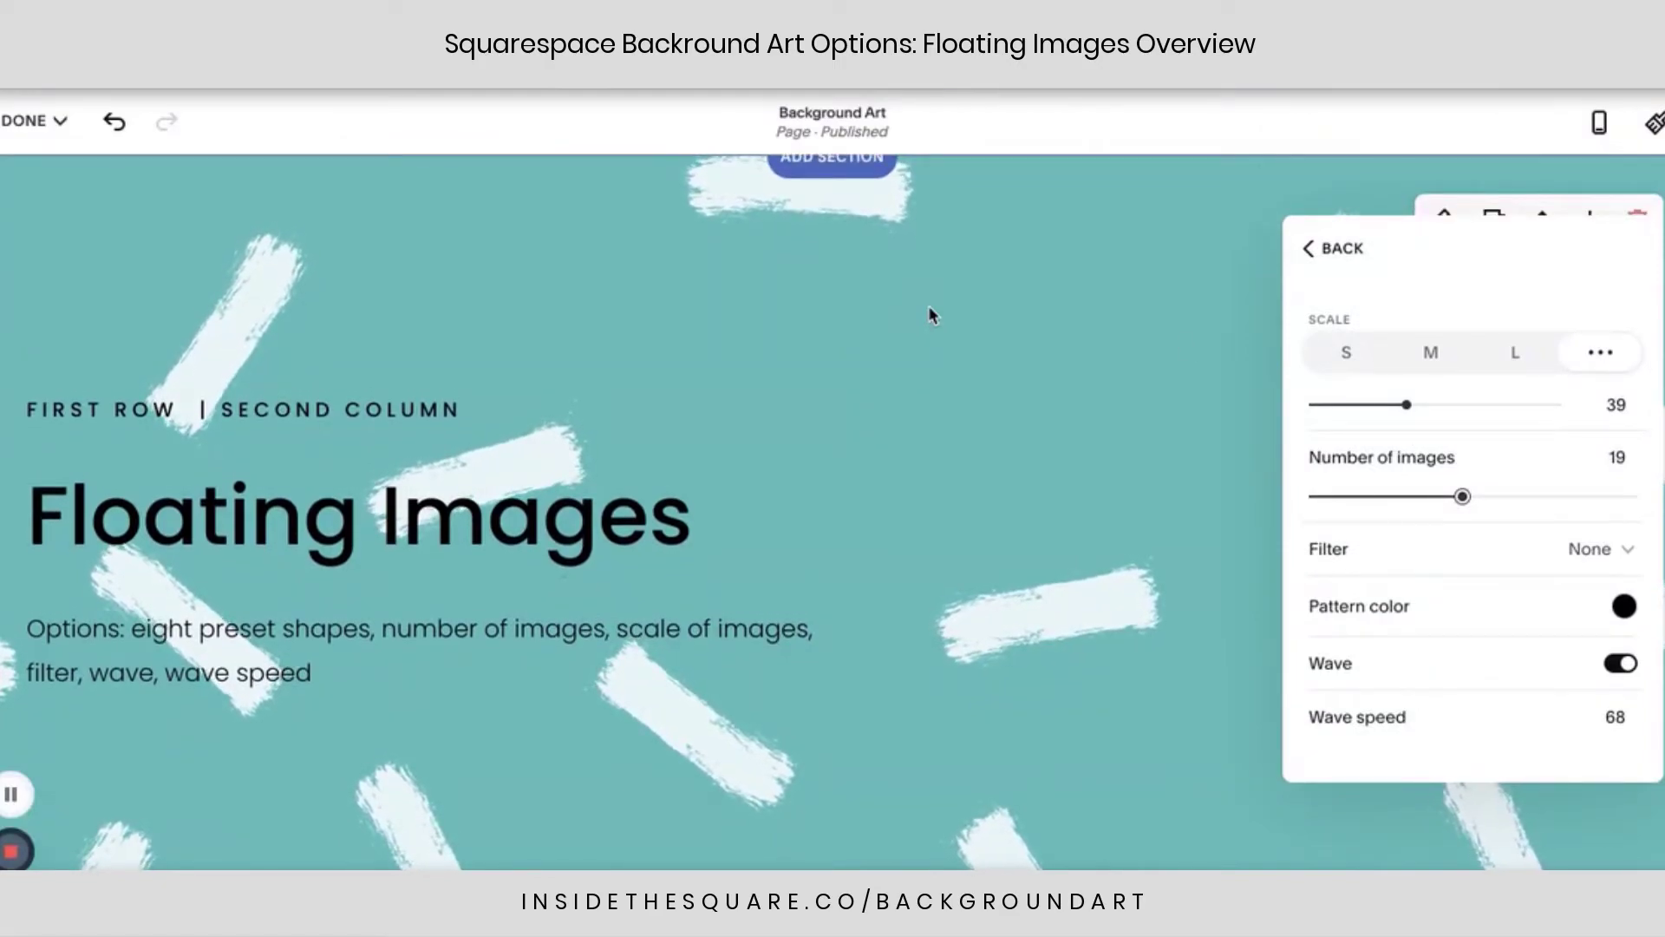
- Look through the available filter patterns for the floating images, keeping the filter set to None
scroll(1589, 472, down, 2)
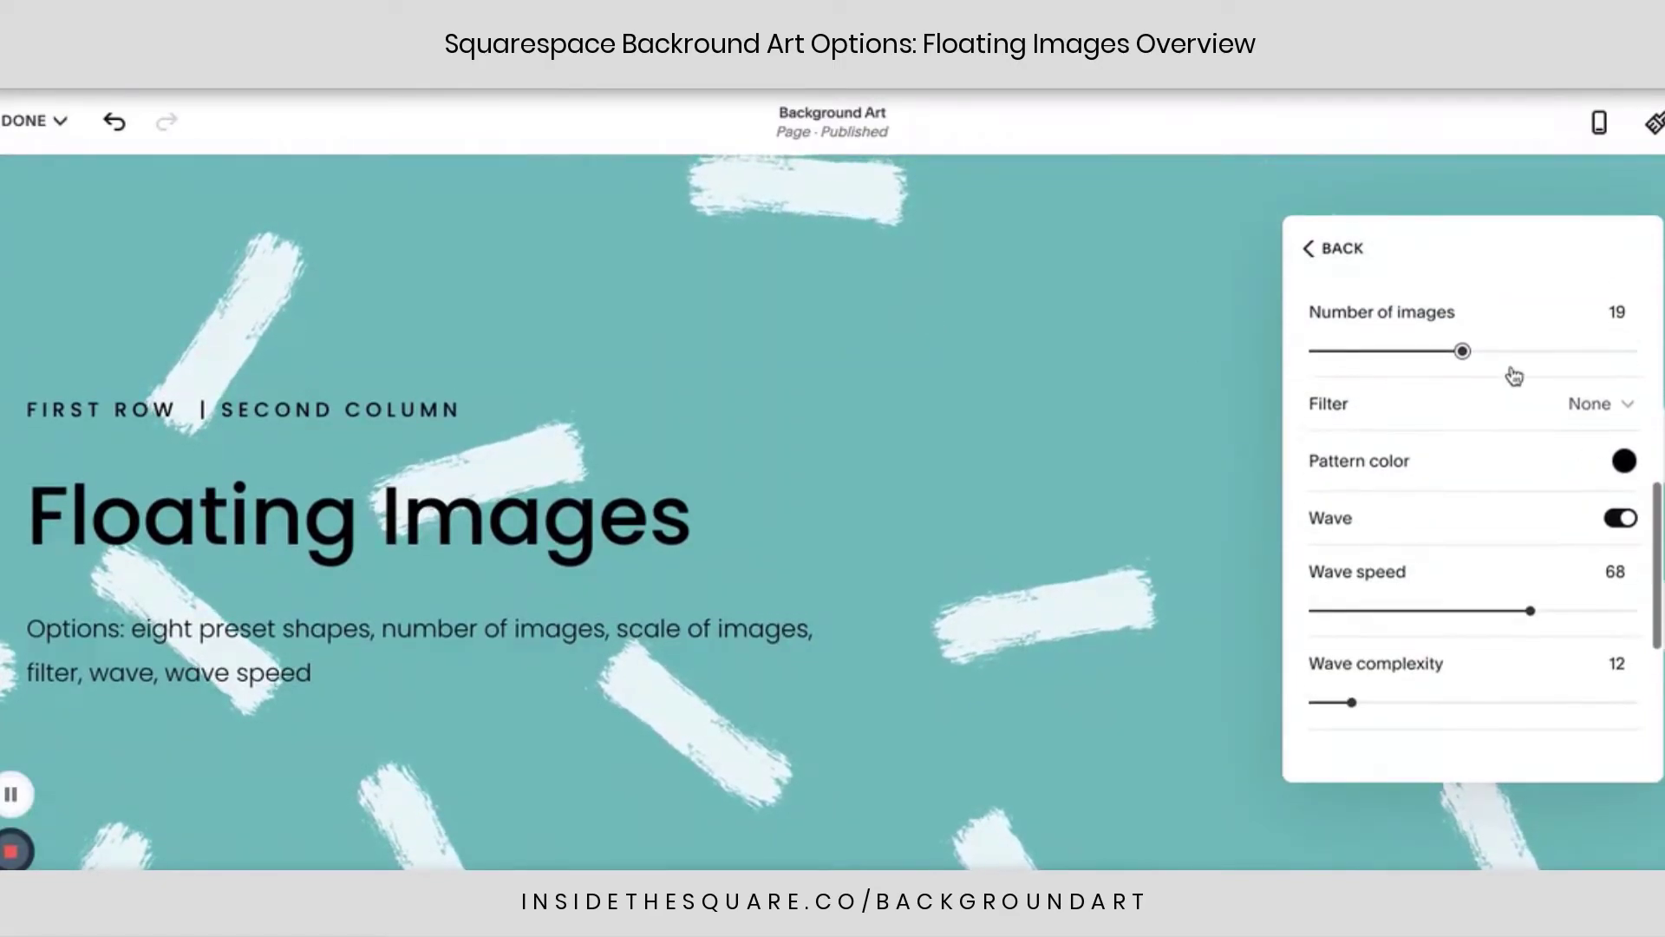
click(1508, 411)
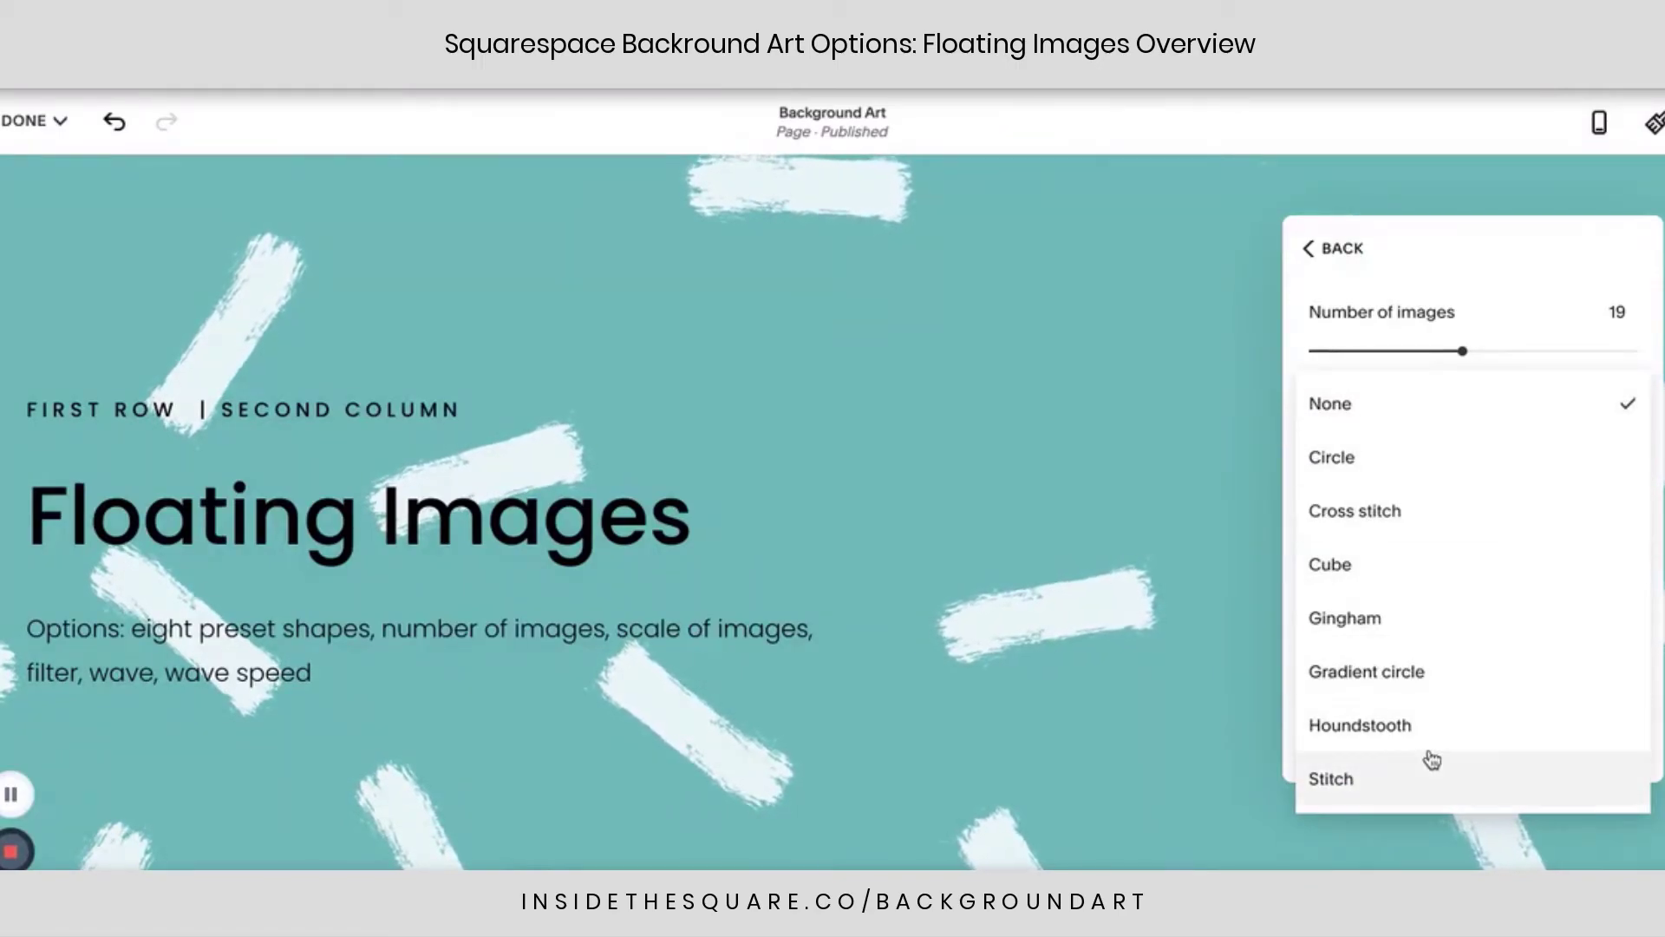
click(1649, 358)
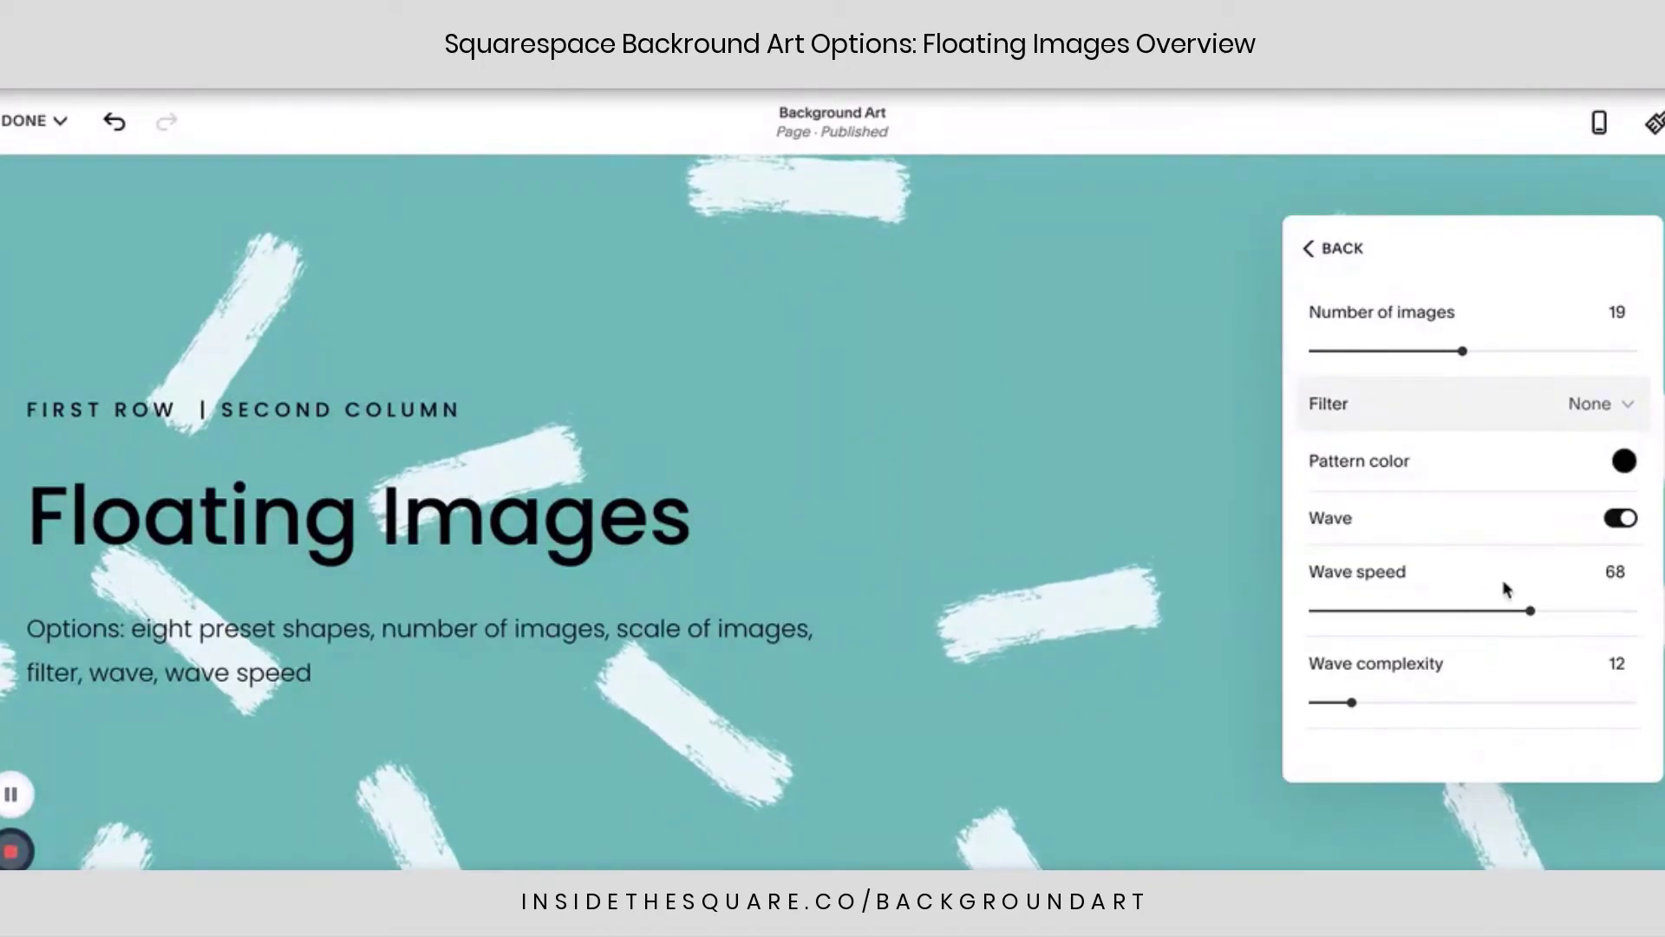
- Set the wave shadow depth to 23
scroll(1504, 590, down, 3)
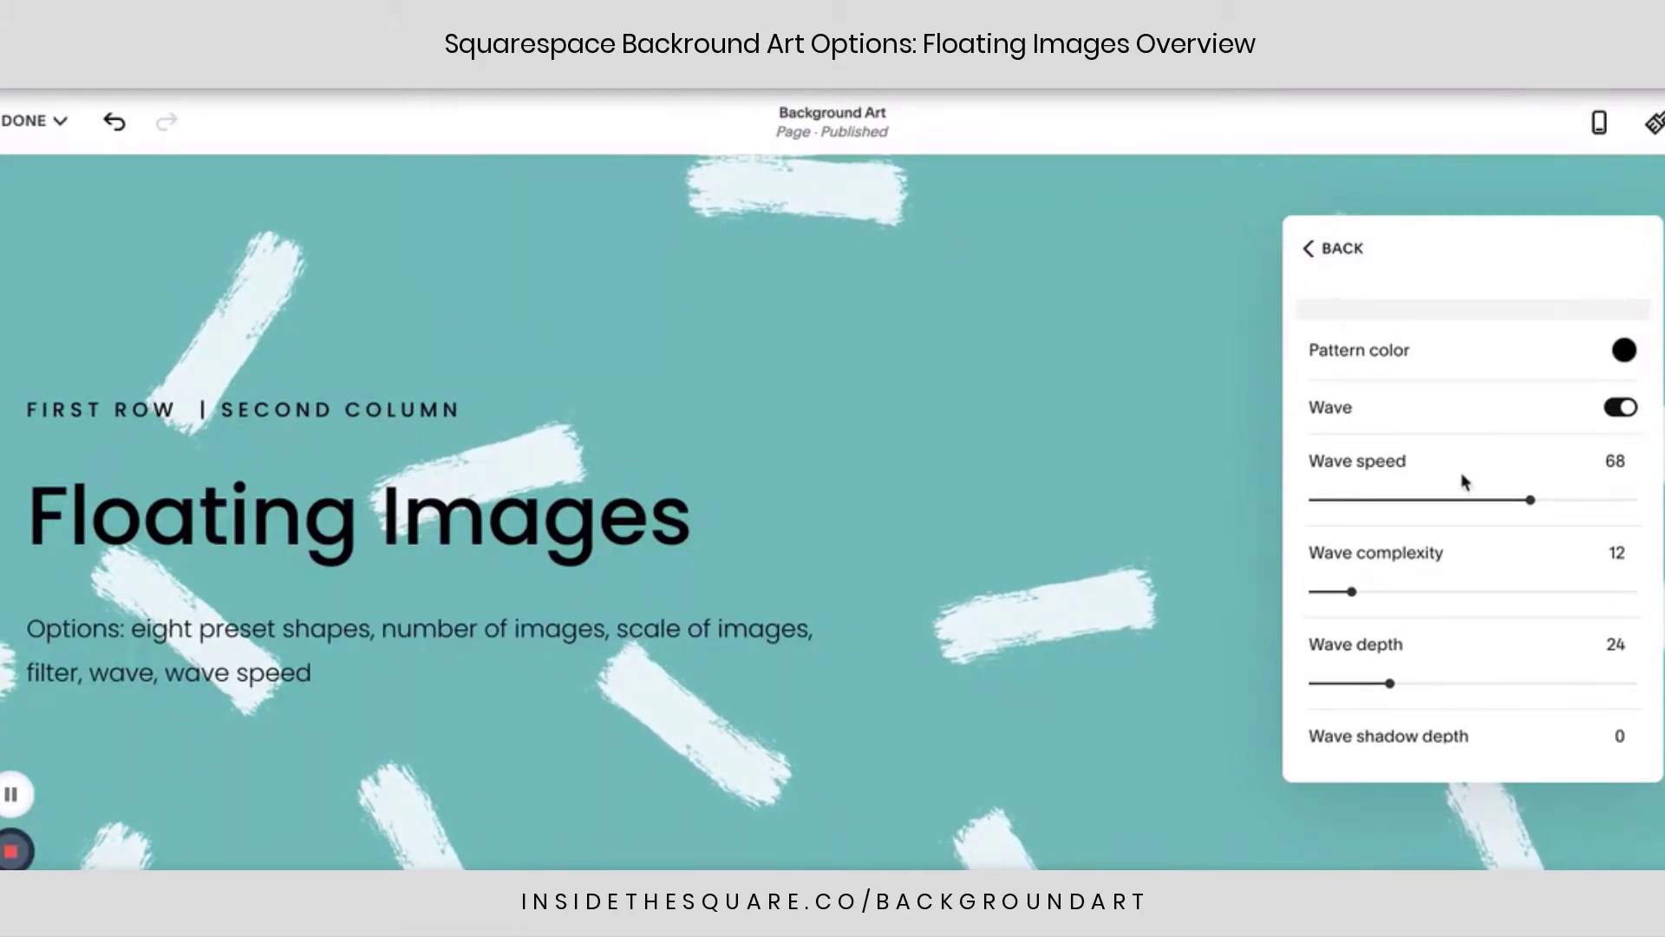
scroll(1505, 668, down, 2)
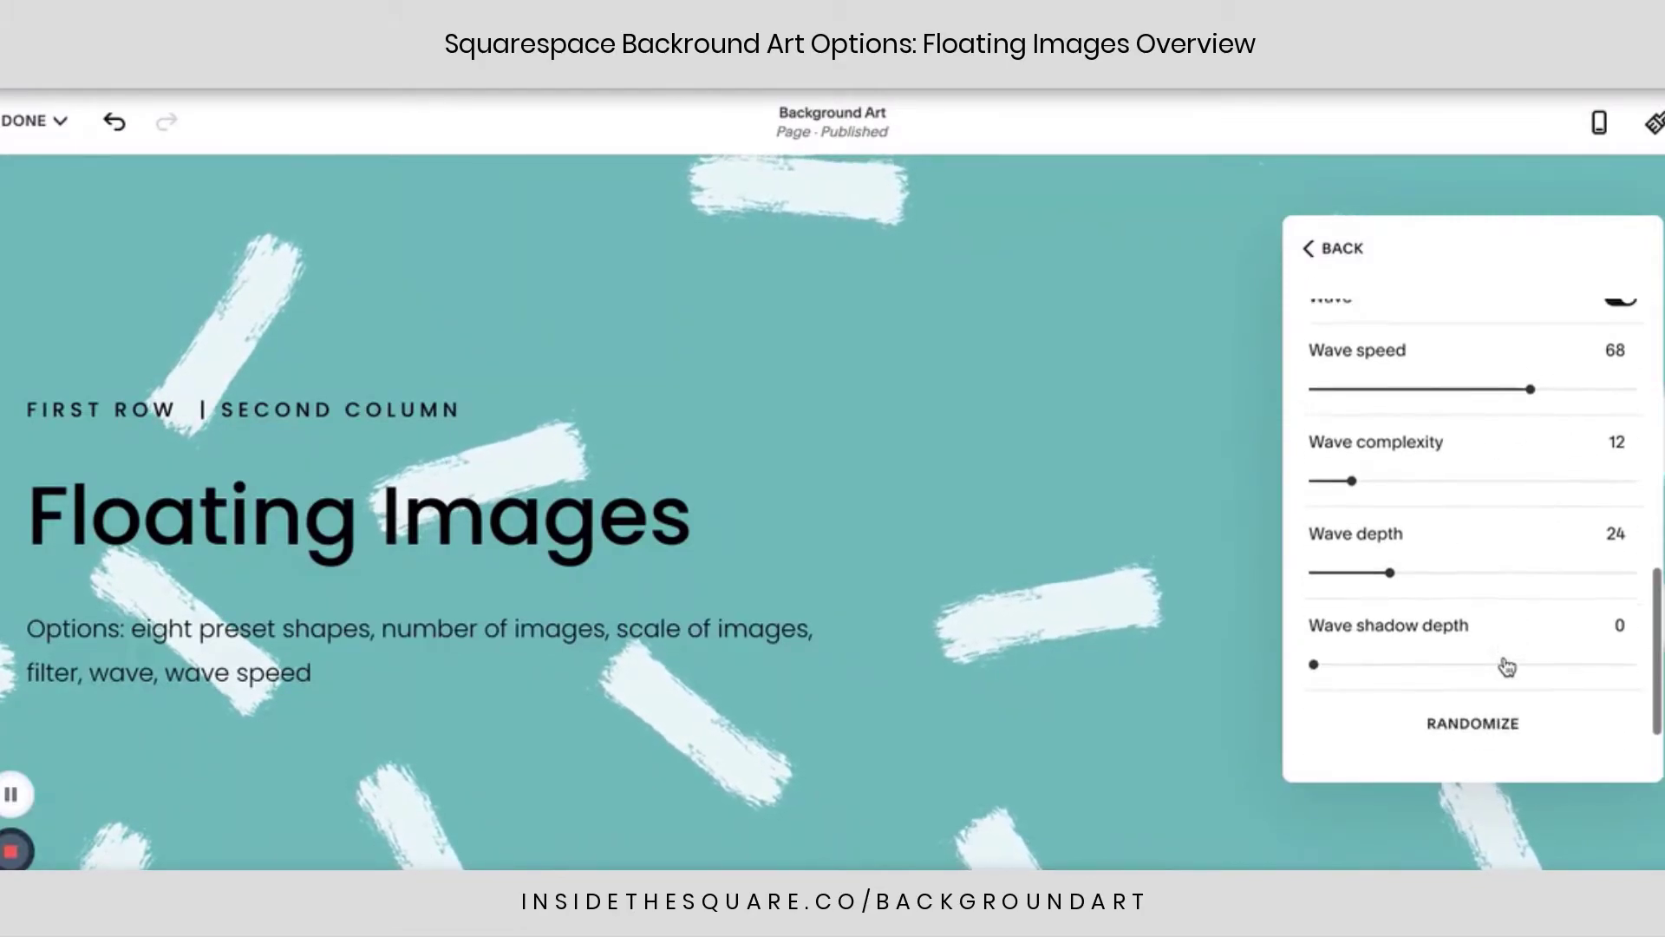
click(1389, 658)
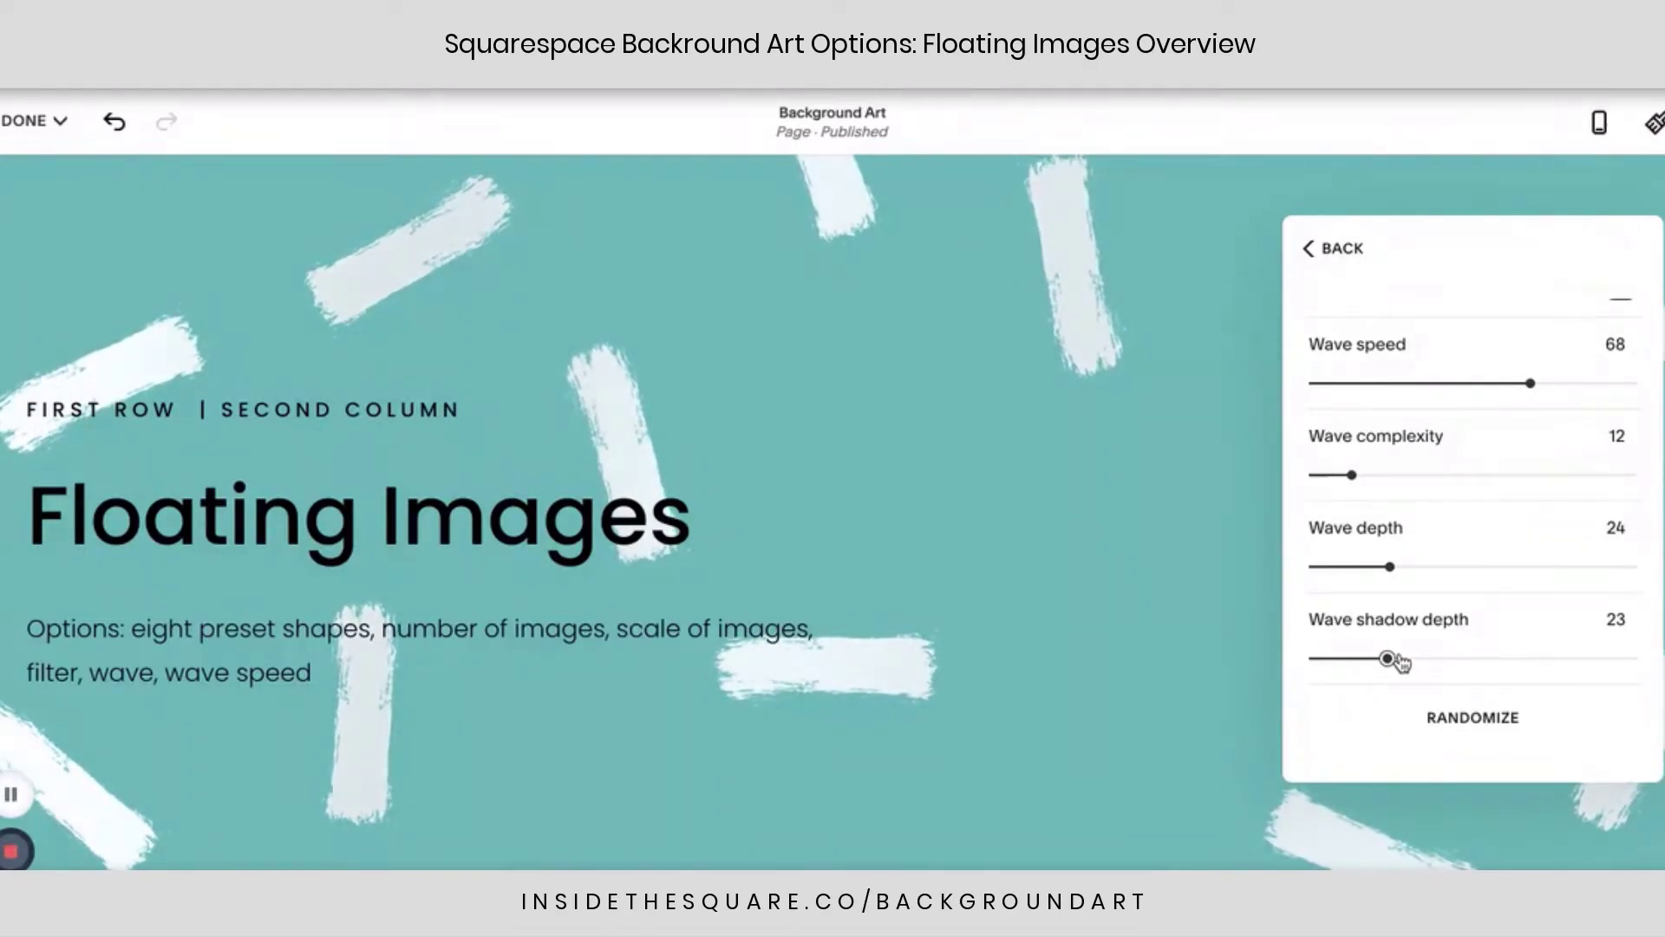
- Try slower and faster wave speeds, including 91, and set the wave speed to 48
scroll(1432, 476, up, 2)
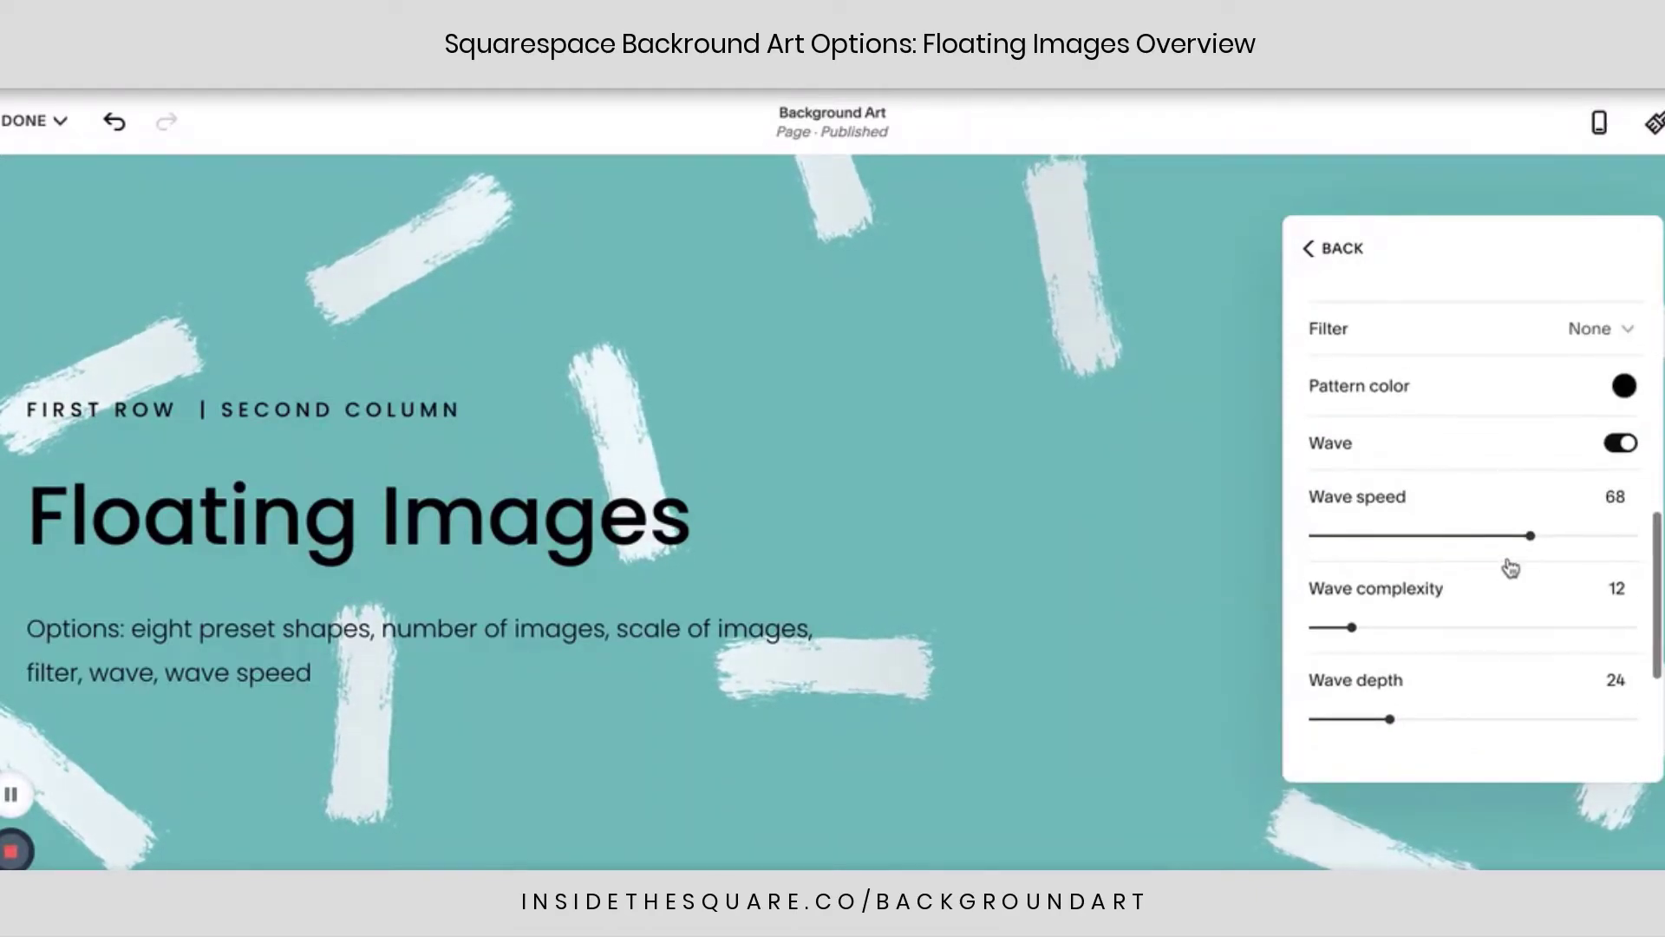
drag(1528, 536, 1389, 531)
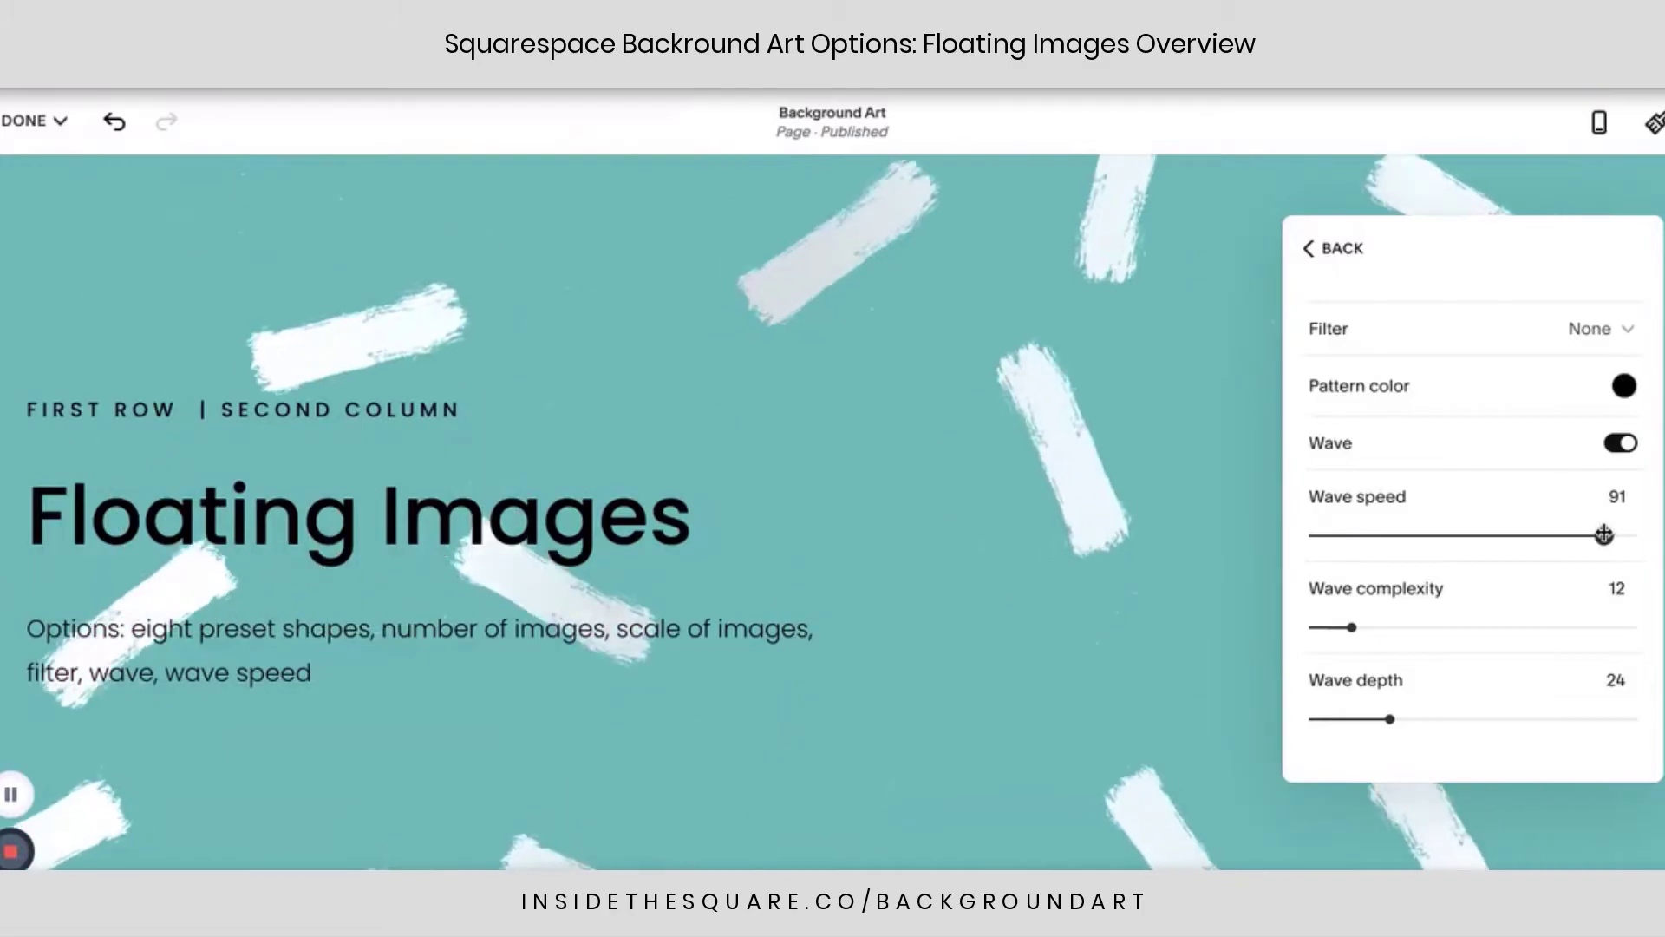
drag(1603, 535, 1467, 535)
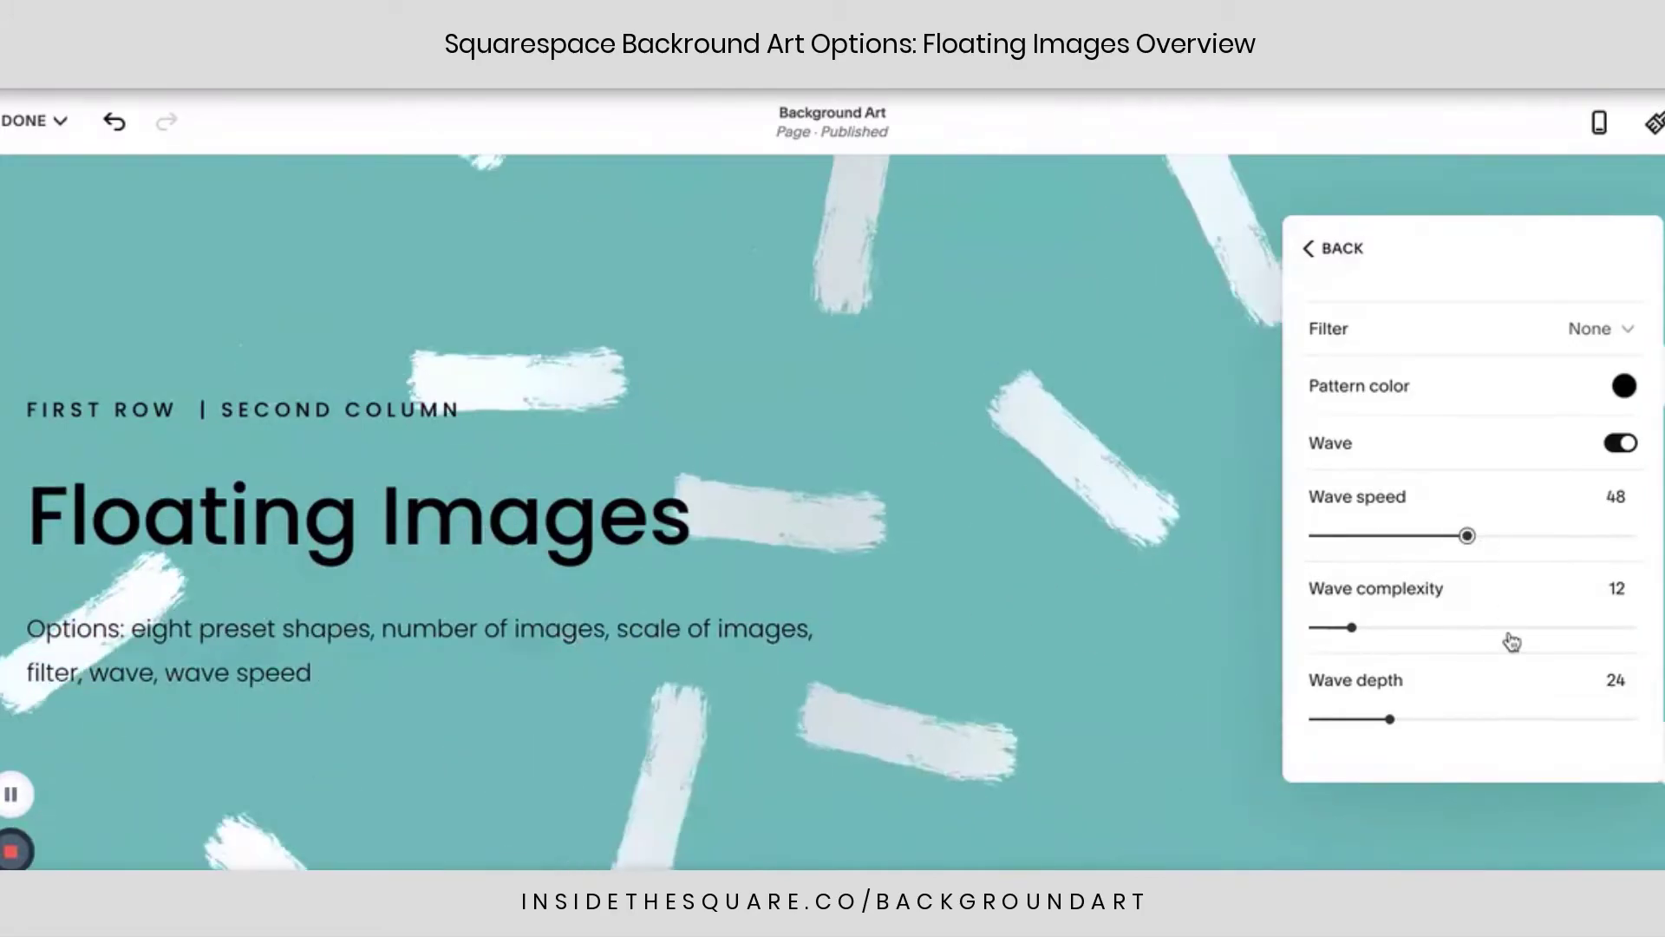
- Review the floating image settings, randomize them, and close the section's background art settings
scroll(1530, 641, down, 2)
scroll(1534, 640, up, 8)
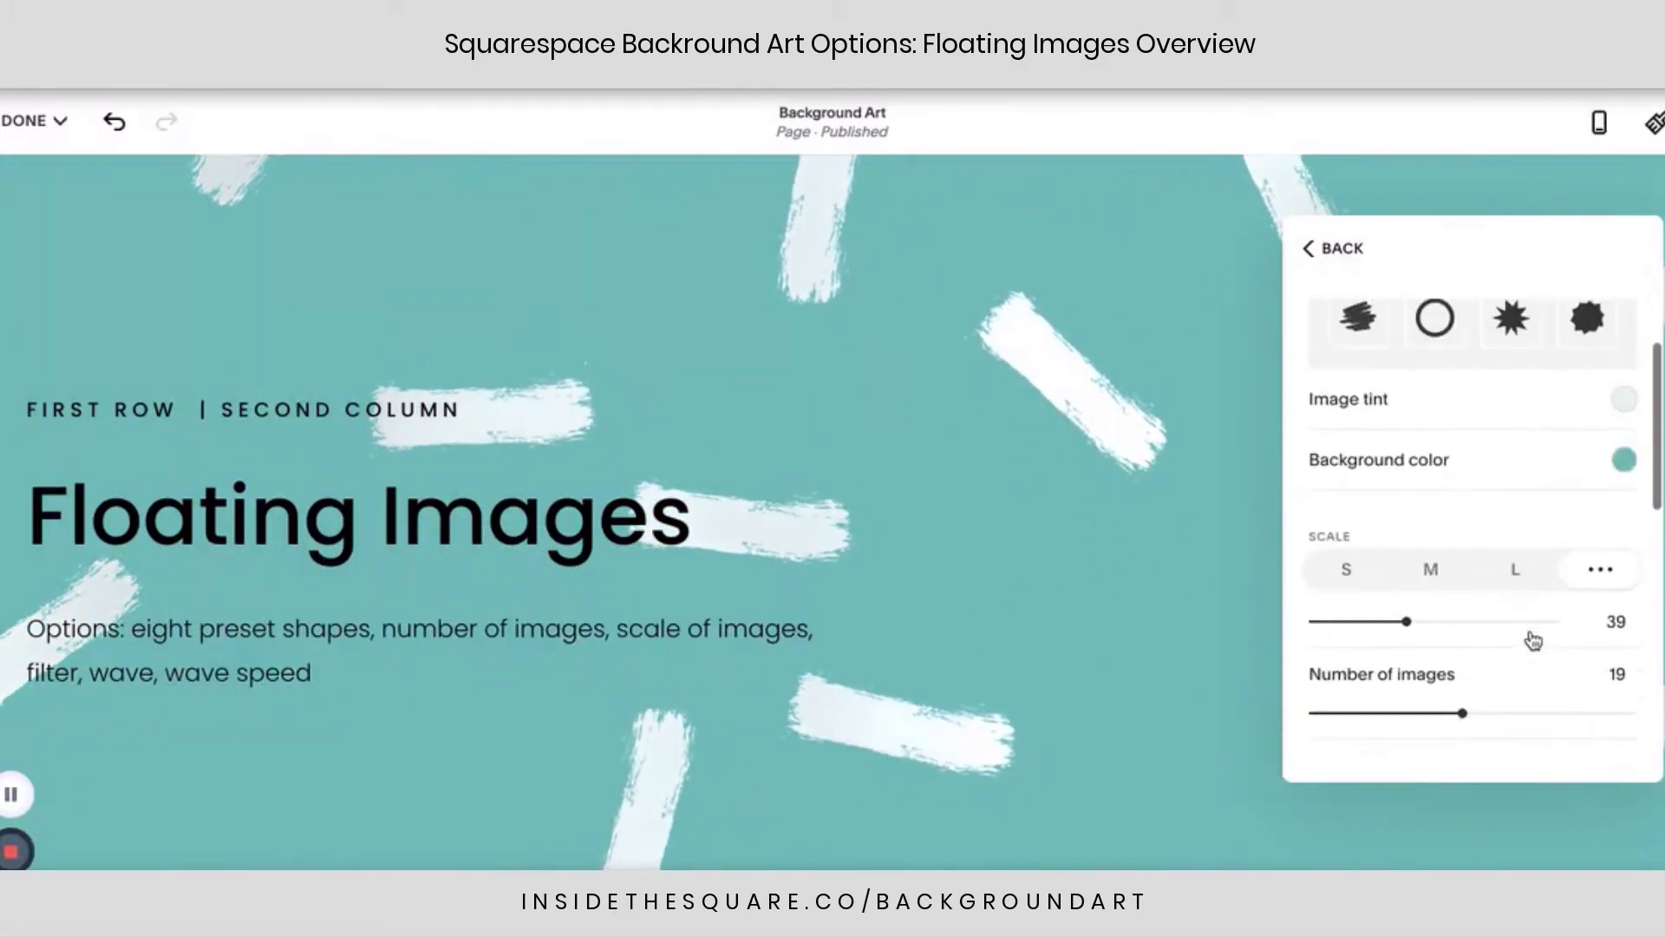
scroll(1530, 638, down, 8)
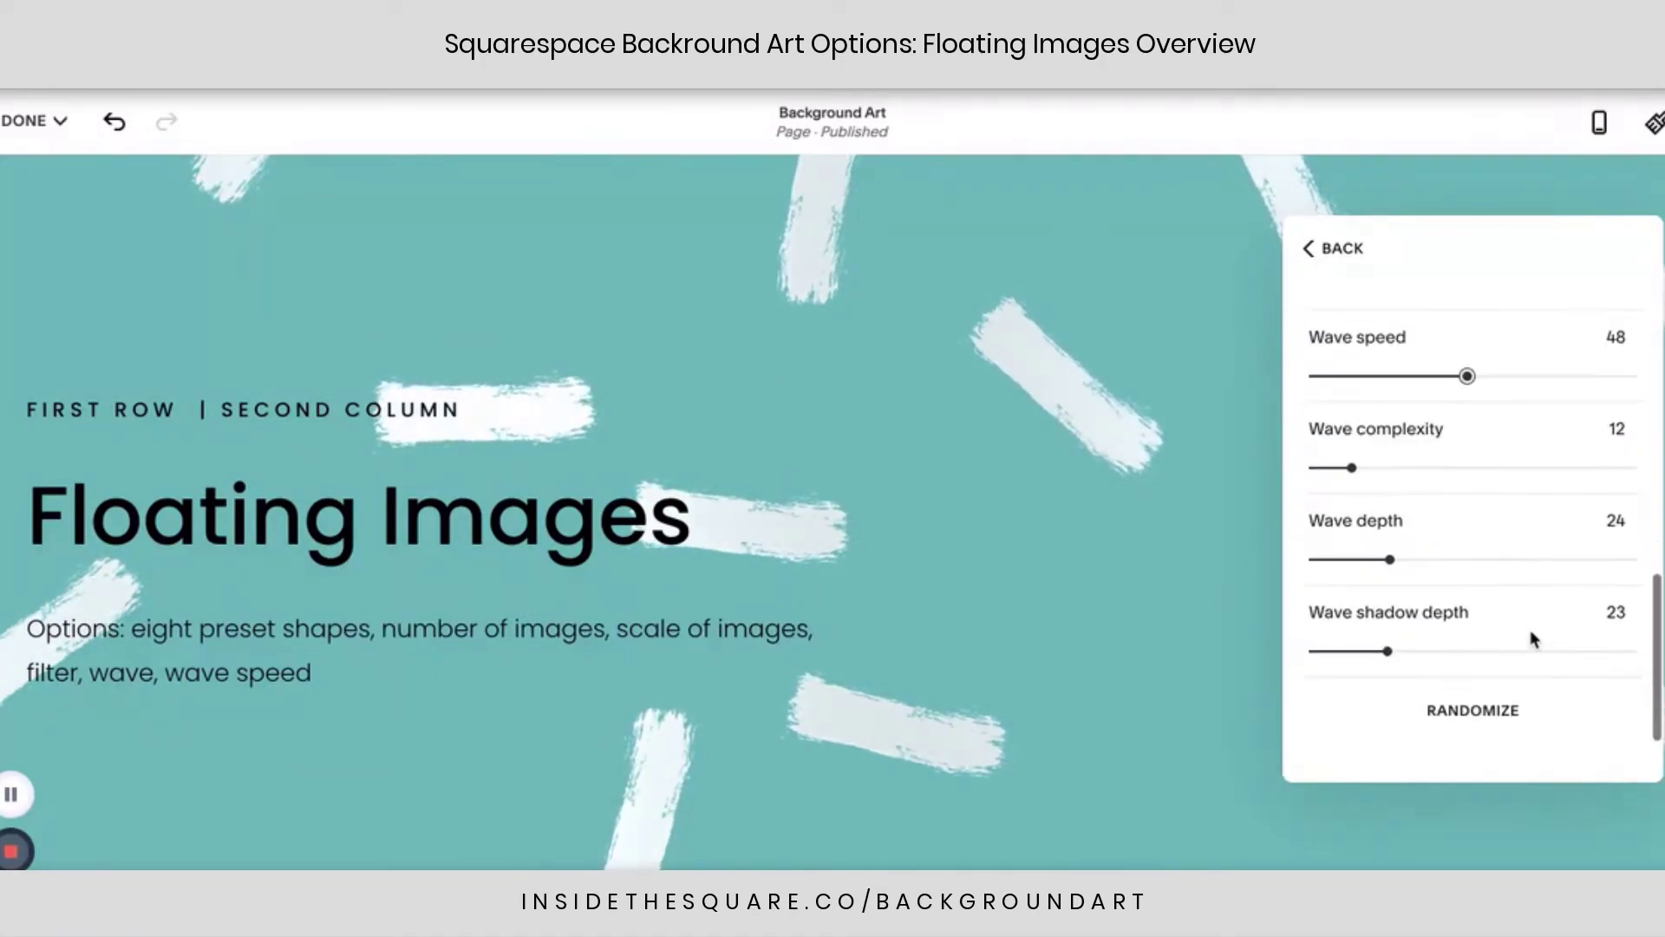
click(1515, 719)
scroll(1522, 638, up, 8)
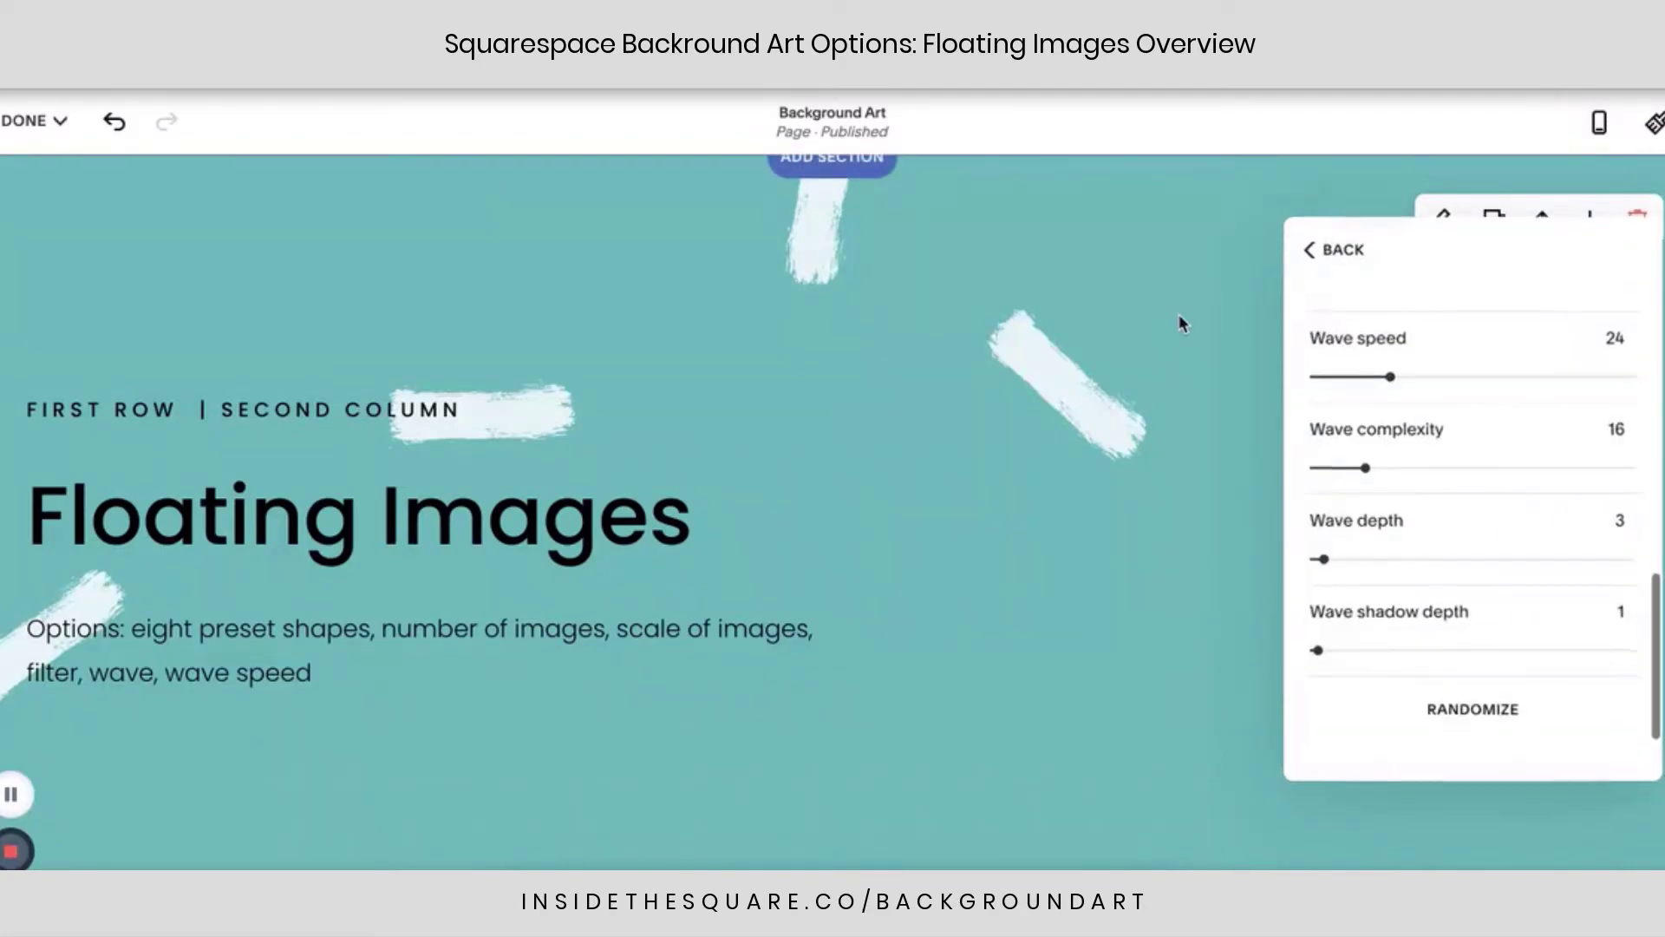
click(1140, 330)
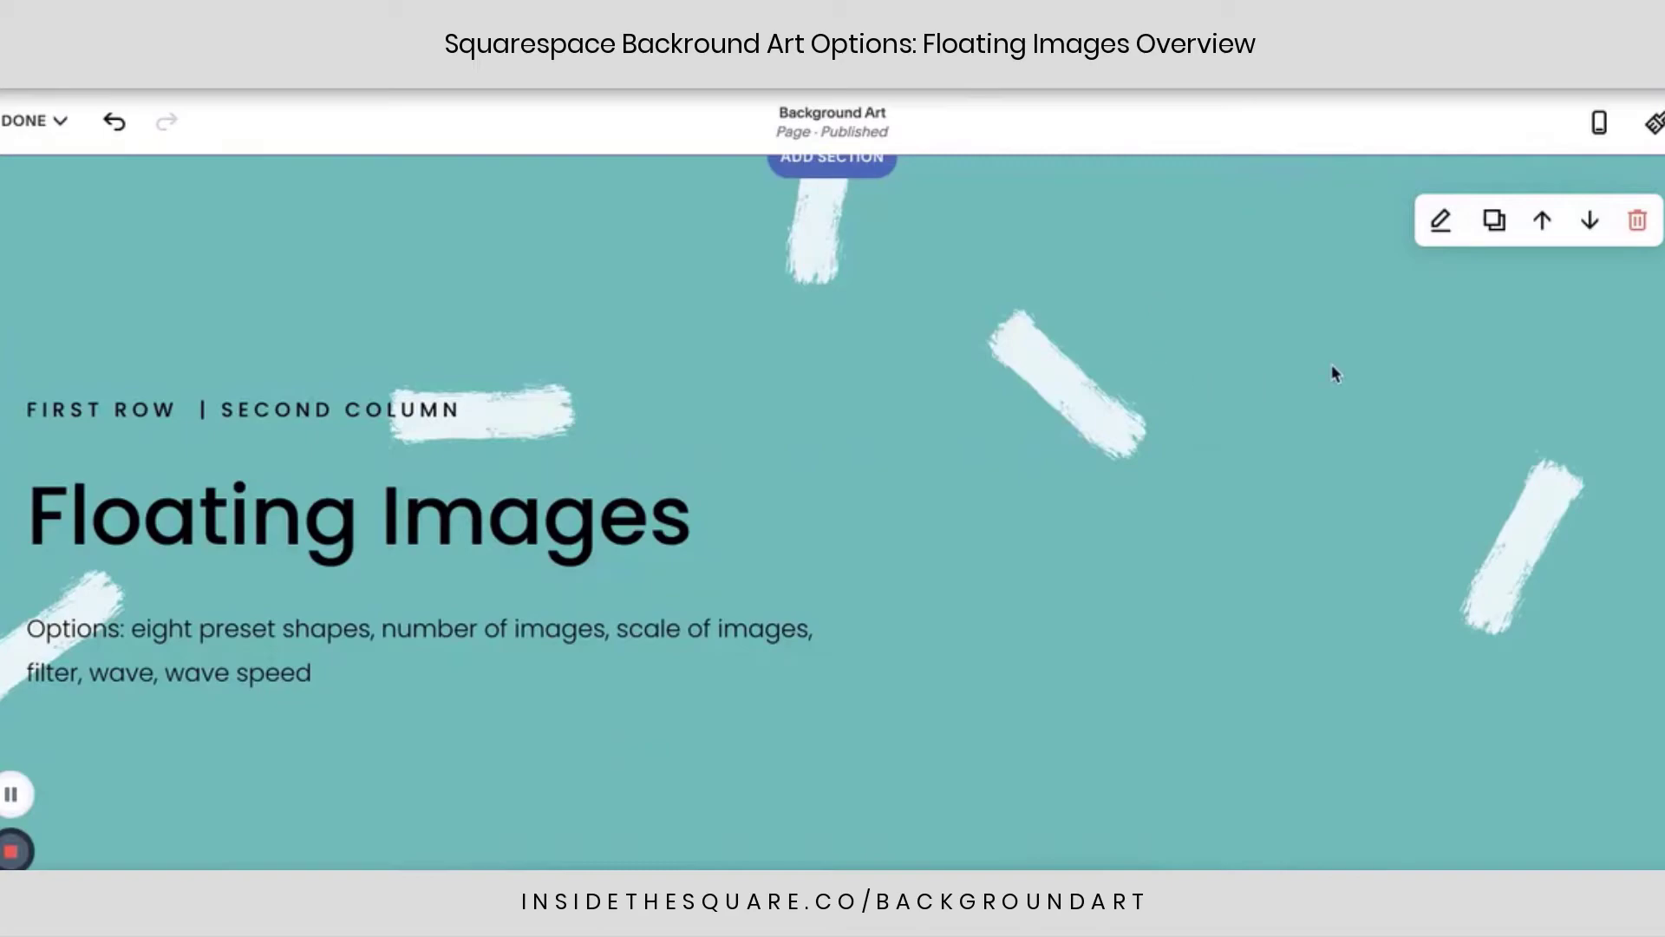
- Reopen the section's background options, try the Floating Images preset variations, and apply the third one with the leafy cut-out shape
click(1443, 222)
click(1467, 250)
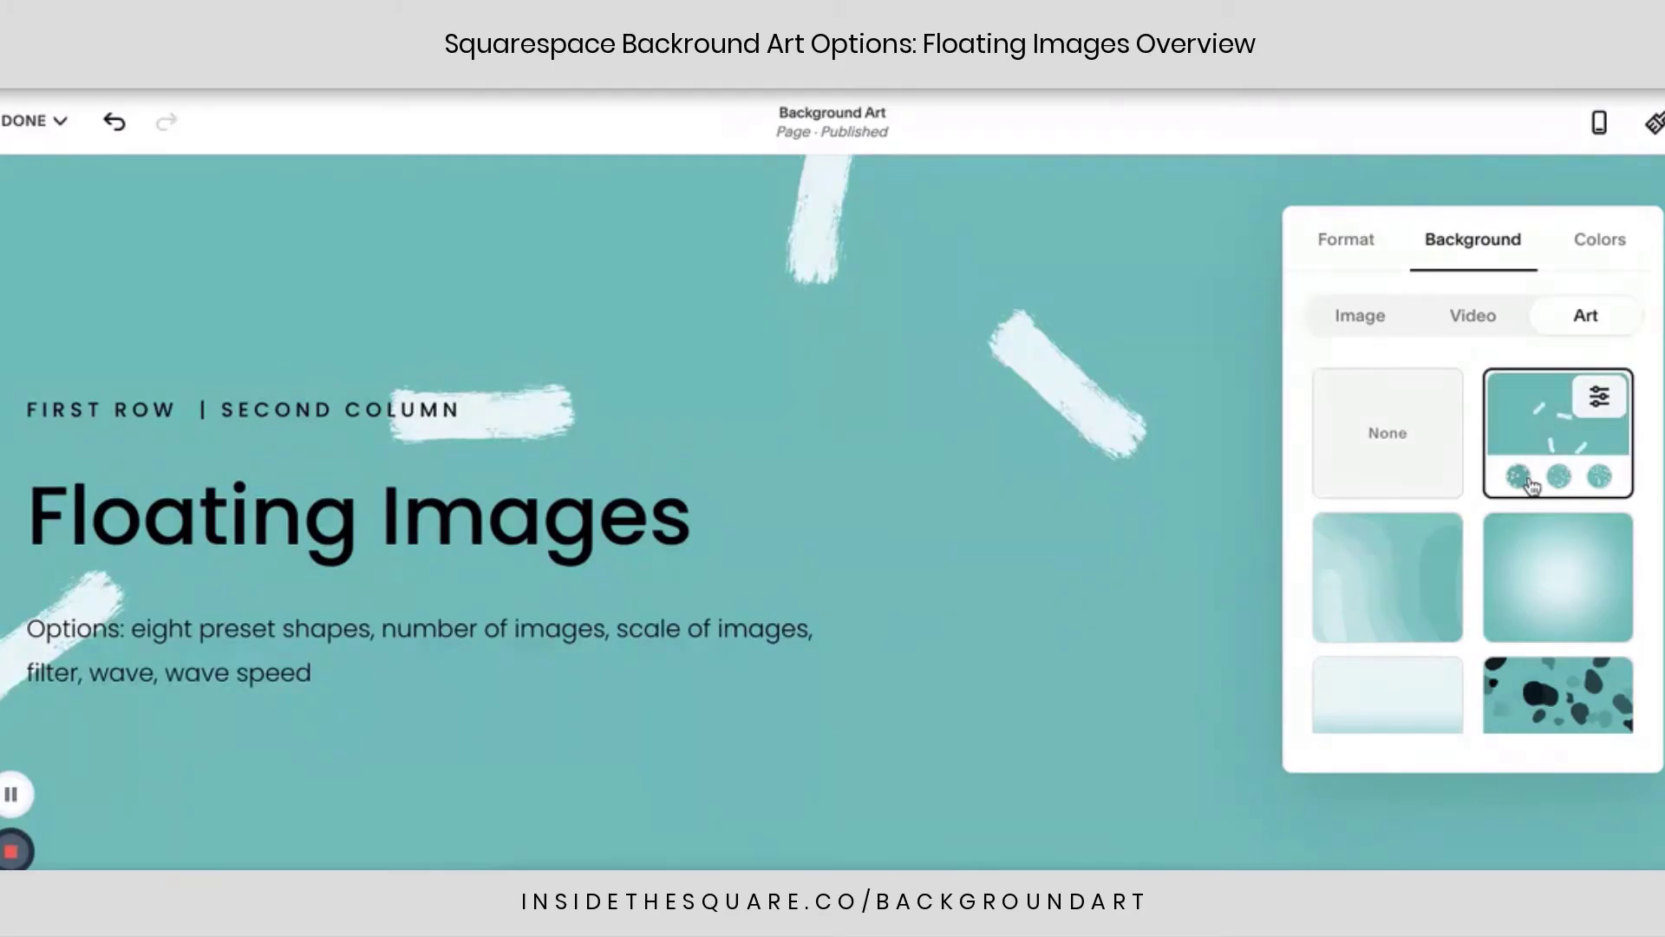
click(1560, 482)
click(1598, 482)
click(1598, 482)
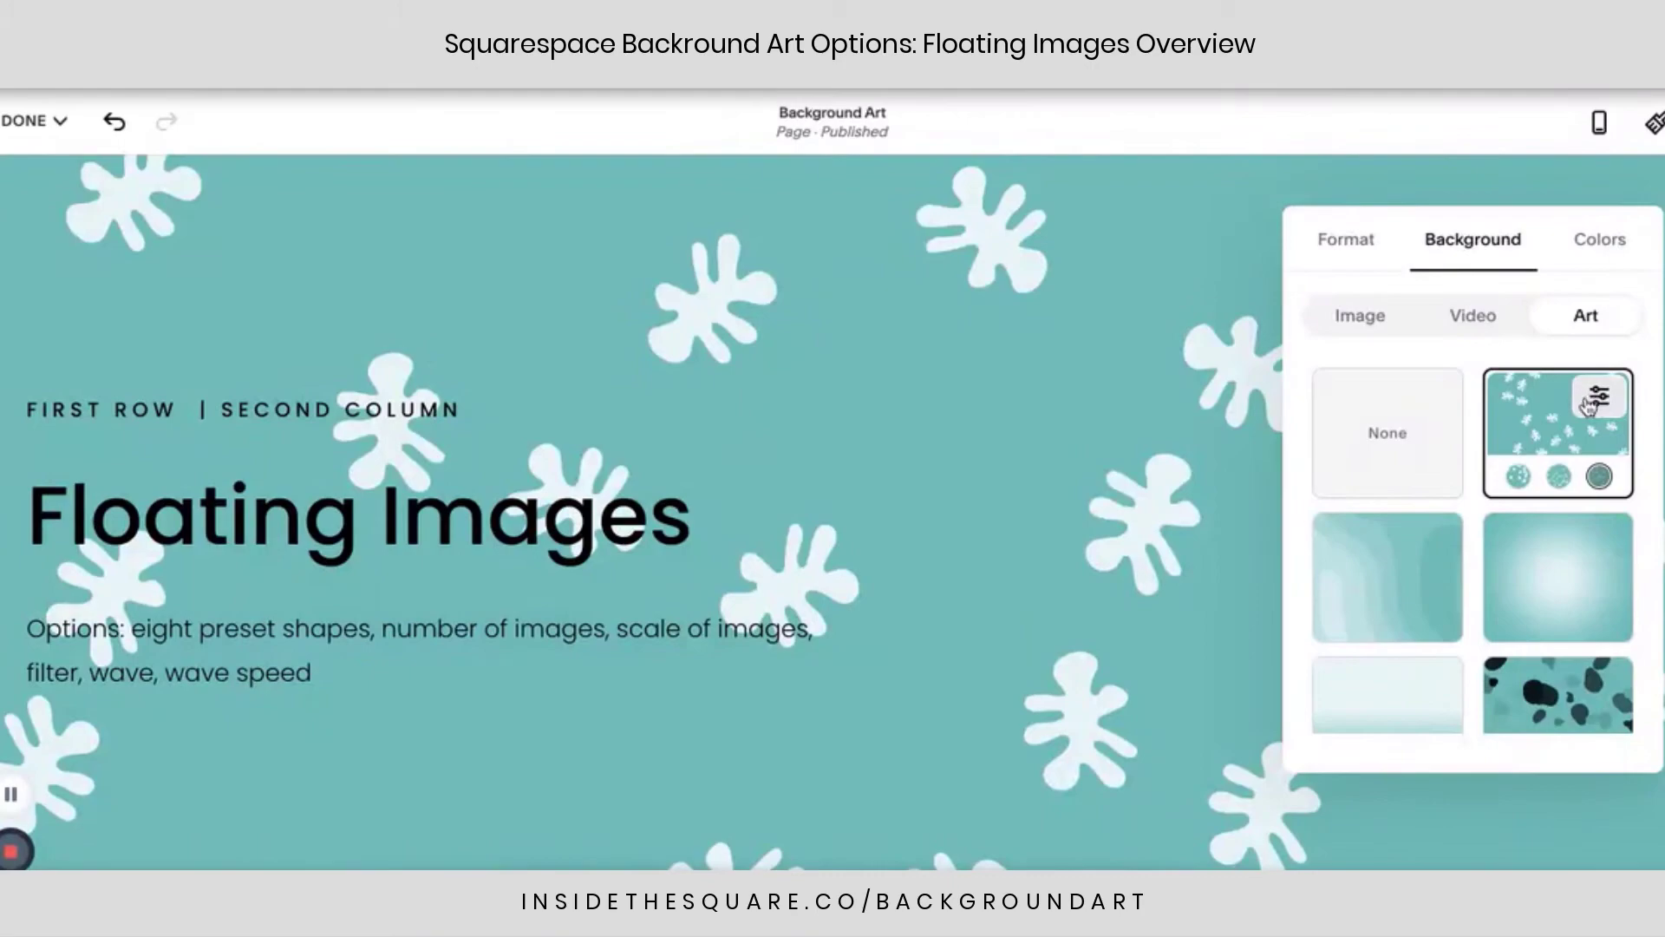
- Open the preset's detailed settings and examine the color choices for the image tint and background color
click(1601, 400)
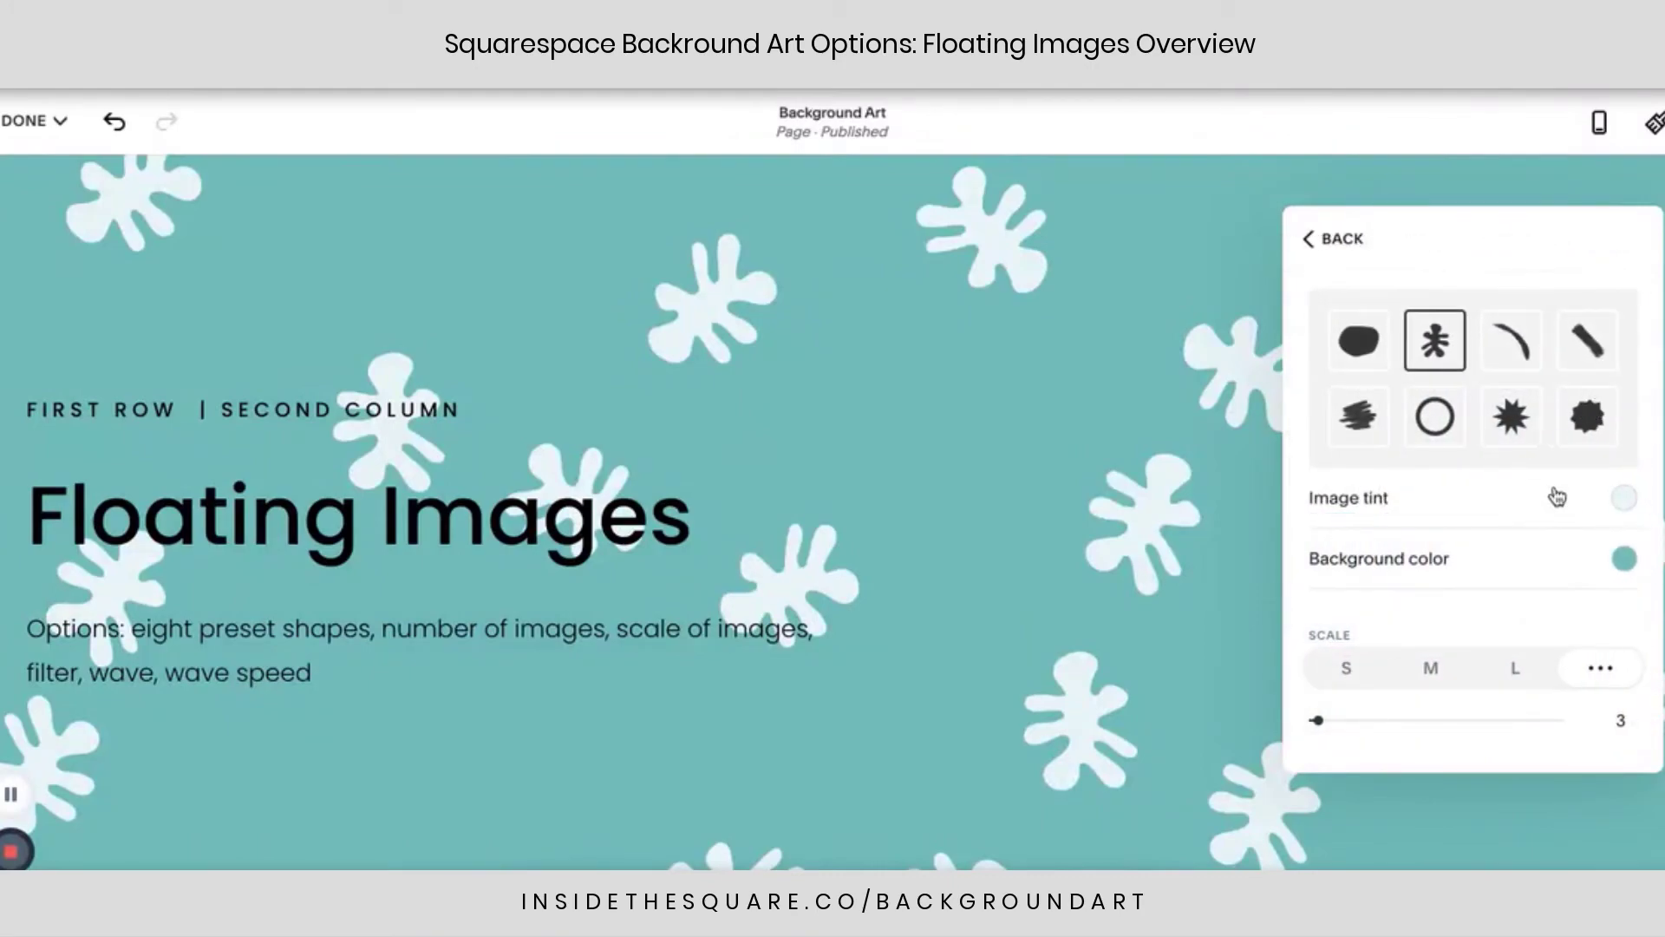
scroll(1557, 497, down, 1)
scroll(1558, 497, up, 1)
click(1624, 503)
click(1545, 562)
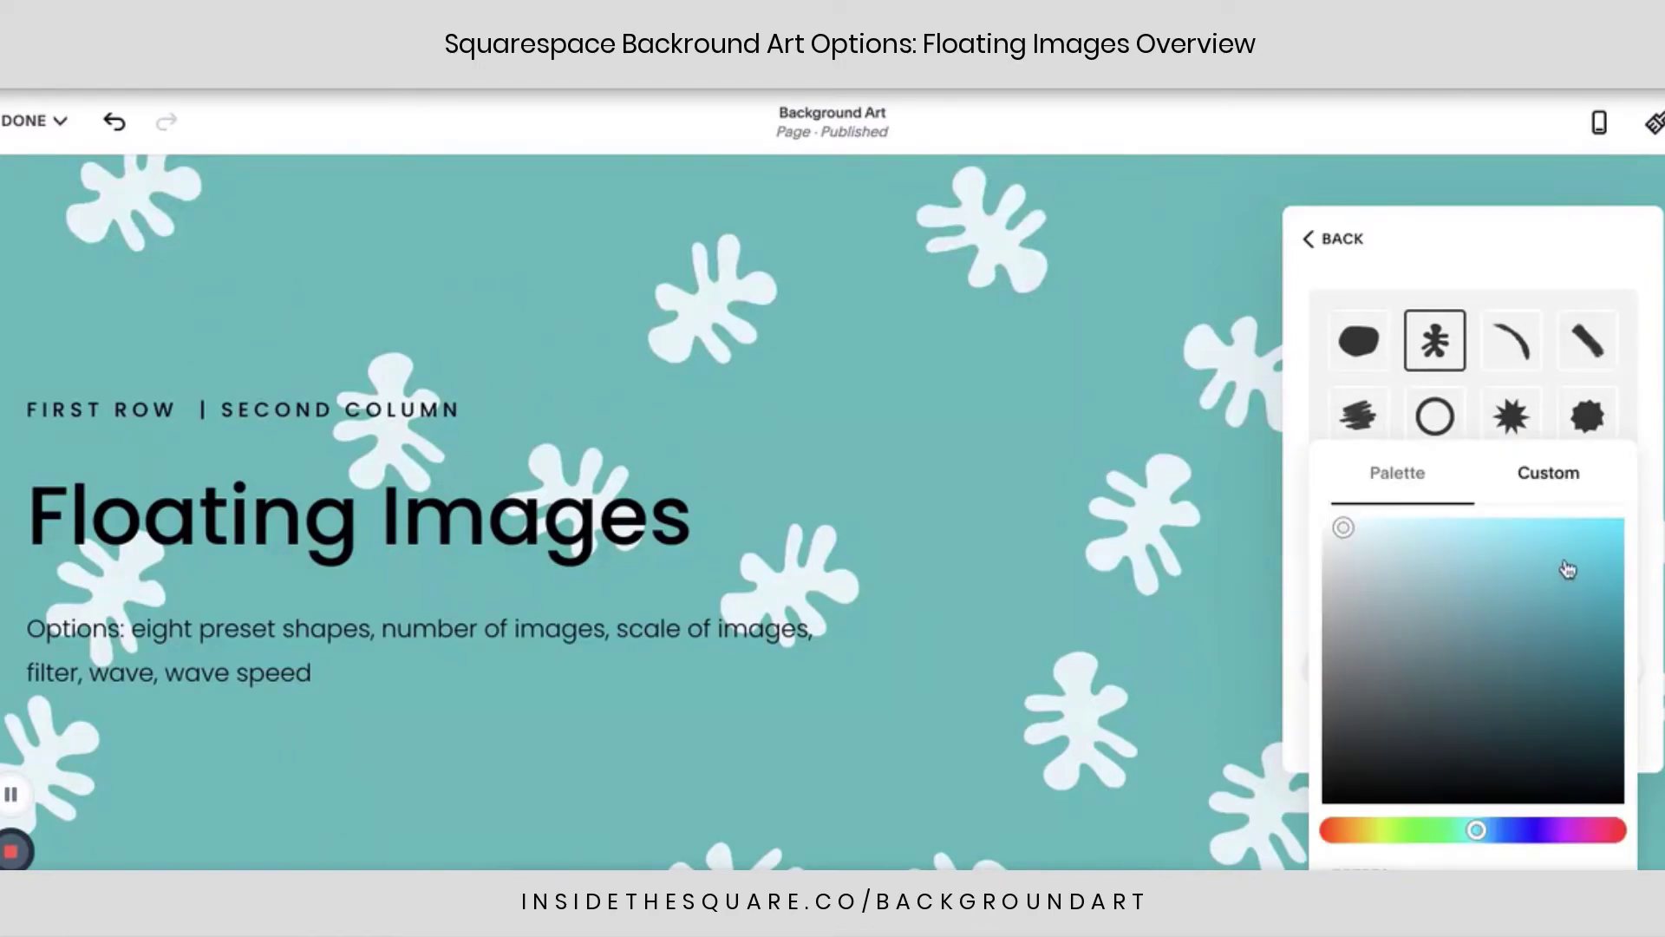
click(1656, 464)
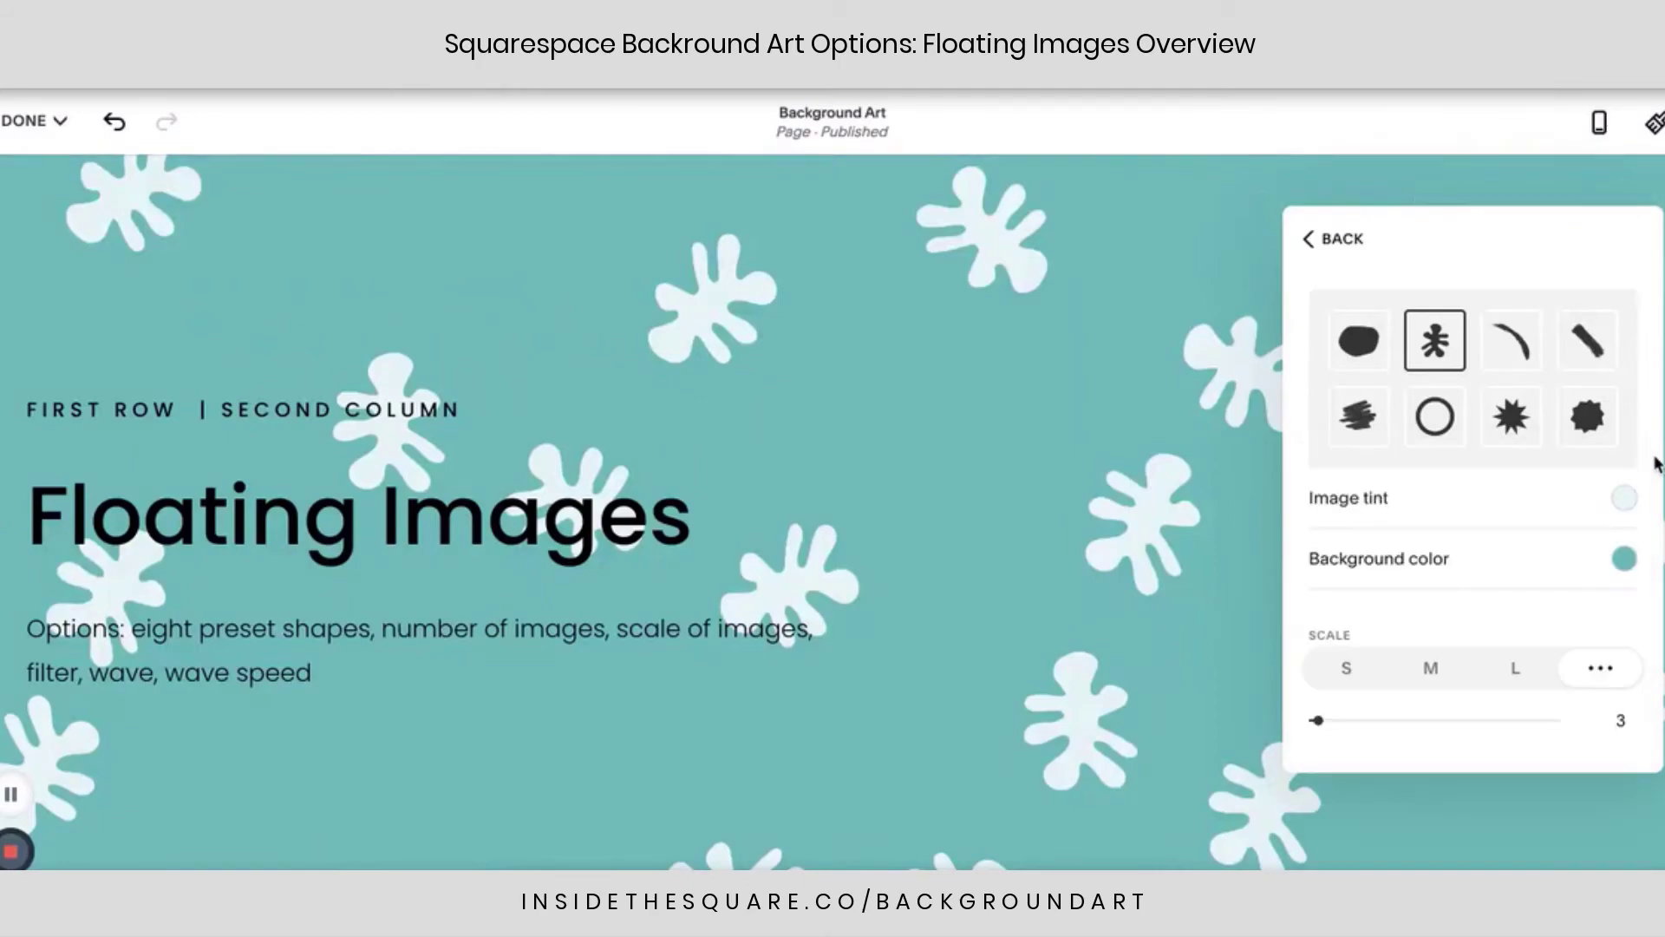
click(1616, 559)
click(1646, 547)
- Examine the preset's scale and number of images, and look through its filter choices
scroll(1505, 590, down, 3)
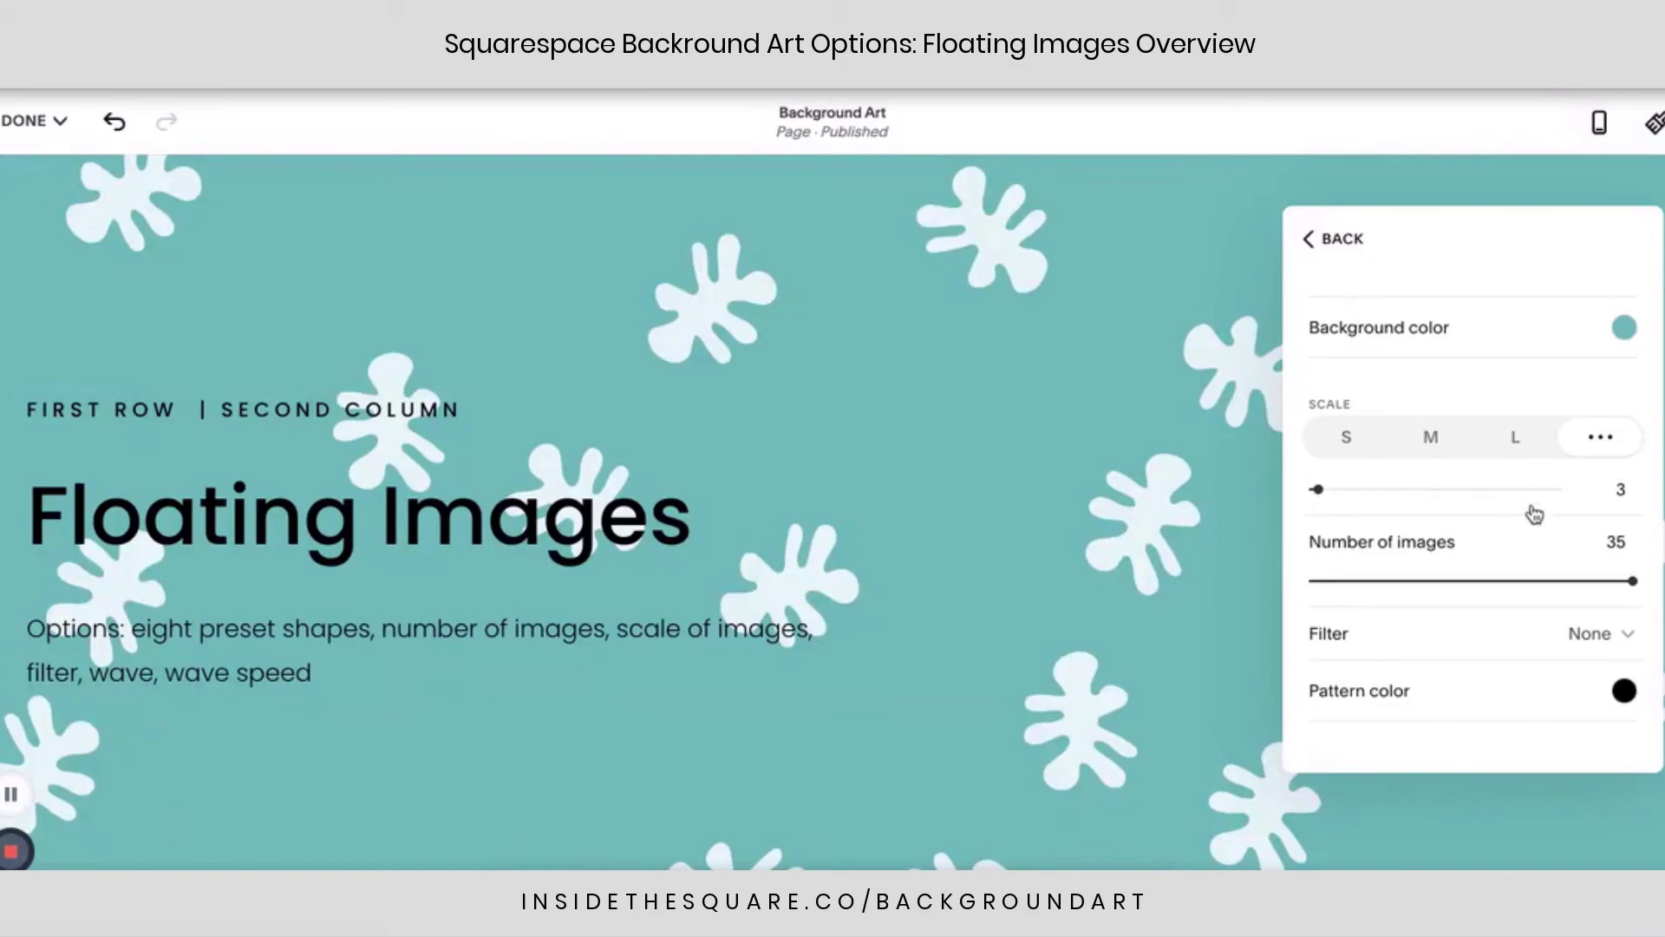
scroll(1534, 521, down, 1)
scroll(1565, 510, down, 1)
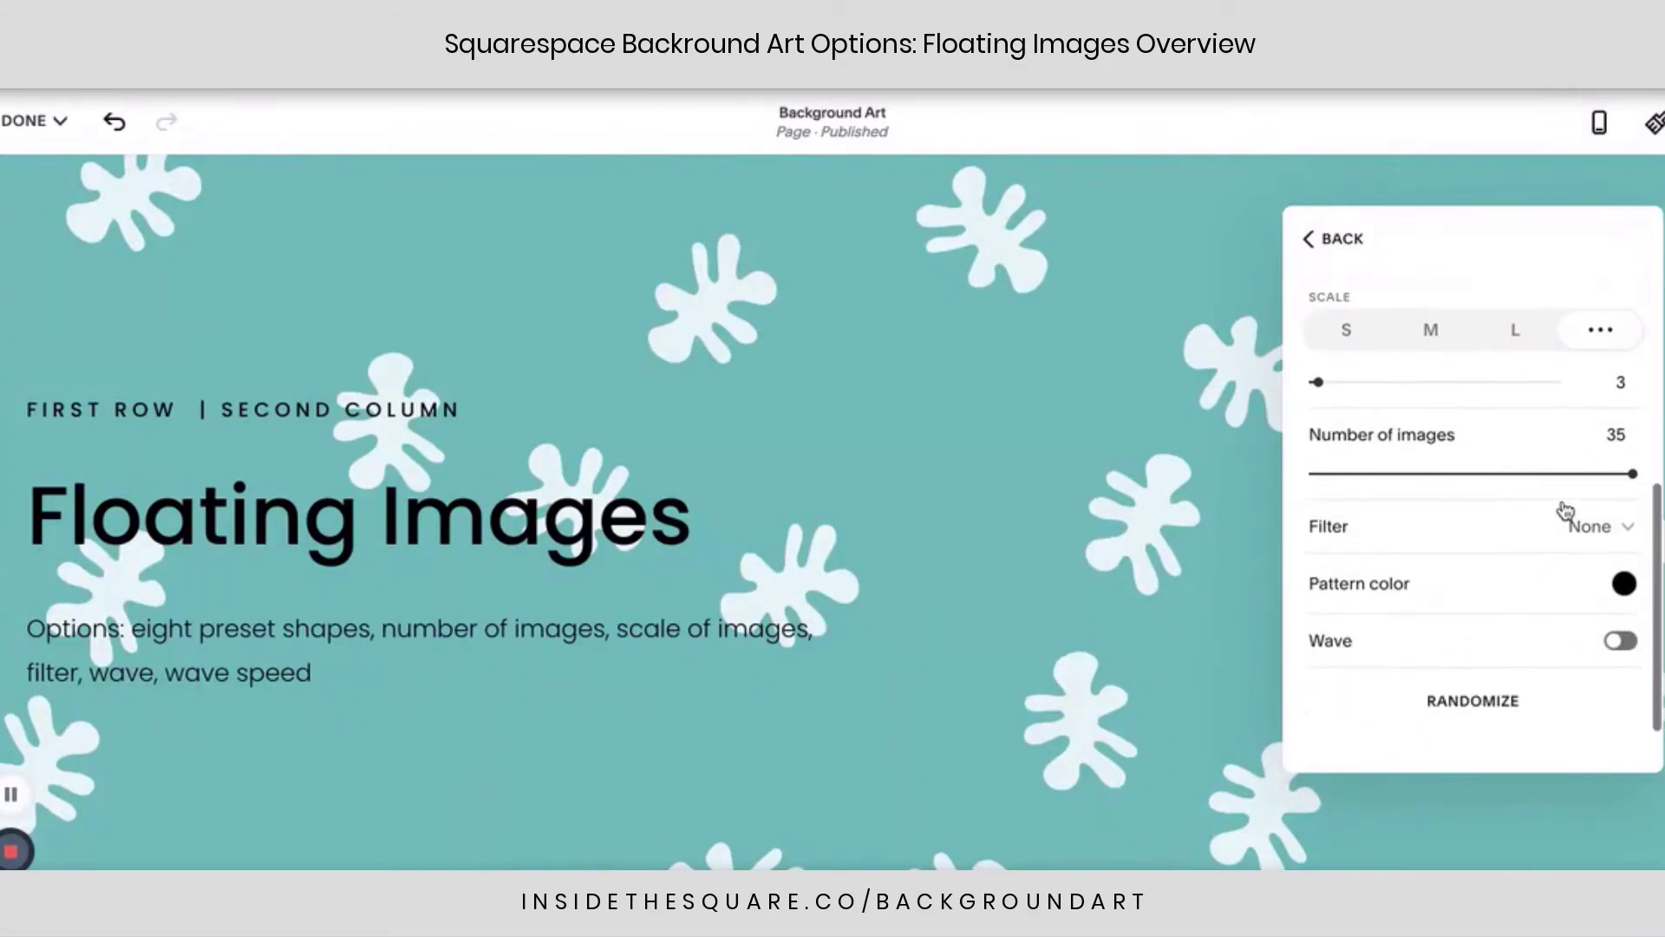
click(1598, 526)
click(1647, 446)
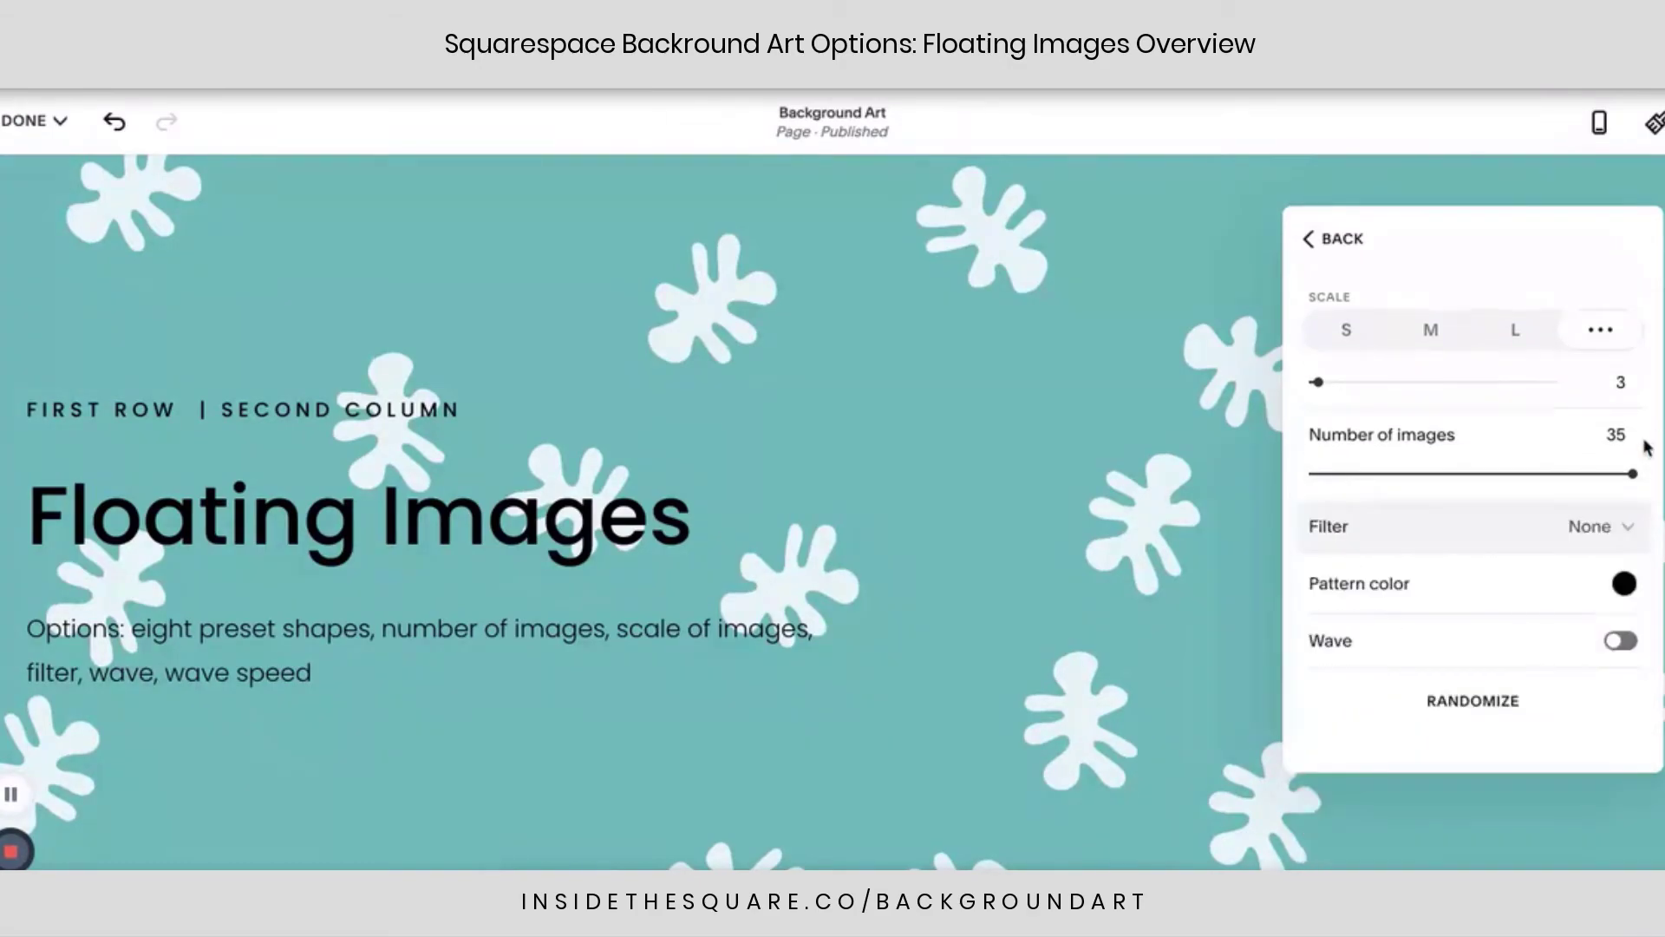
- Turn on the wave effect for the leafy floating images and review its speed, complexity, depth and shadow depth settings
click(1622, 643)
scroll(1552, 661, down, 4)
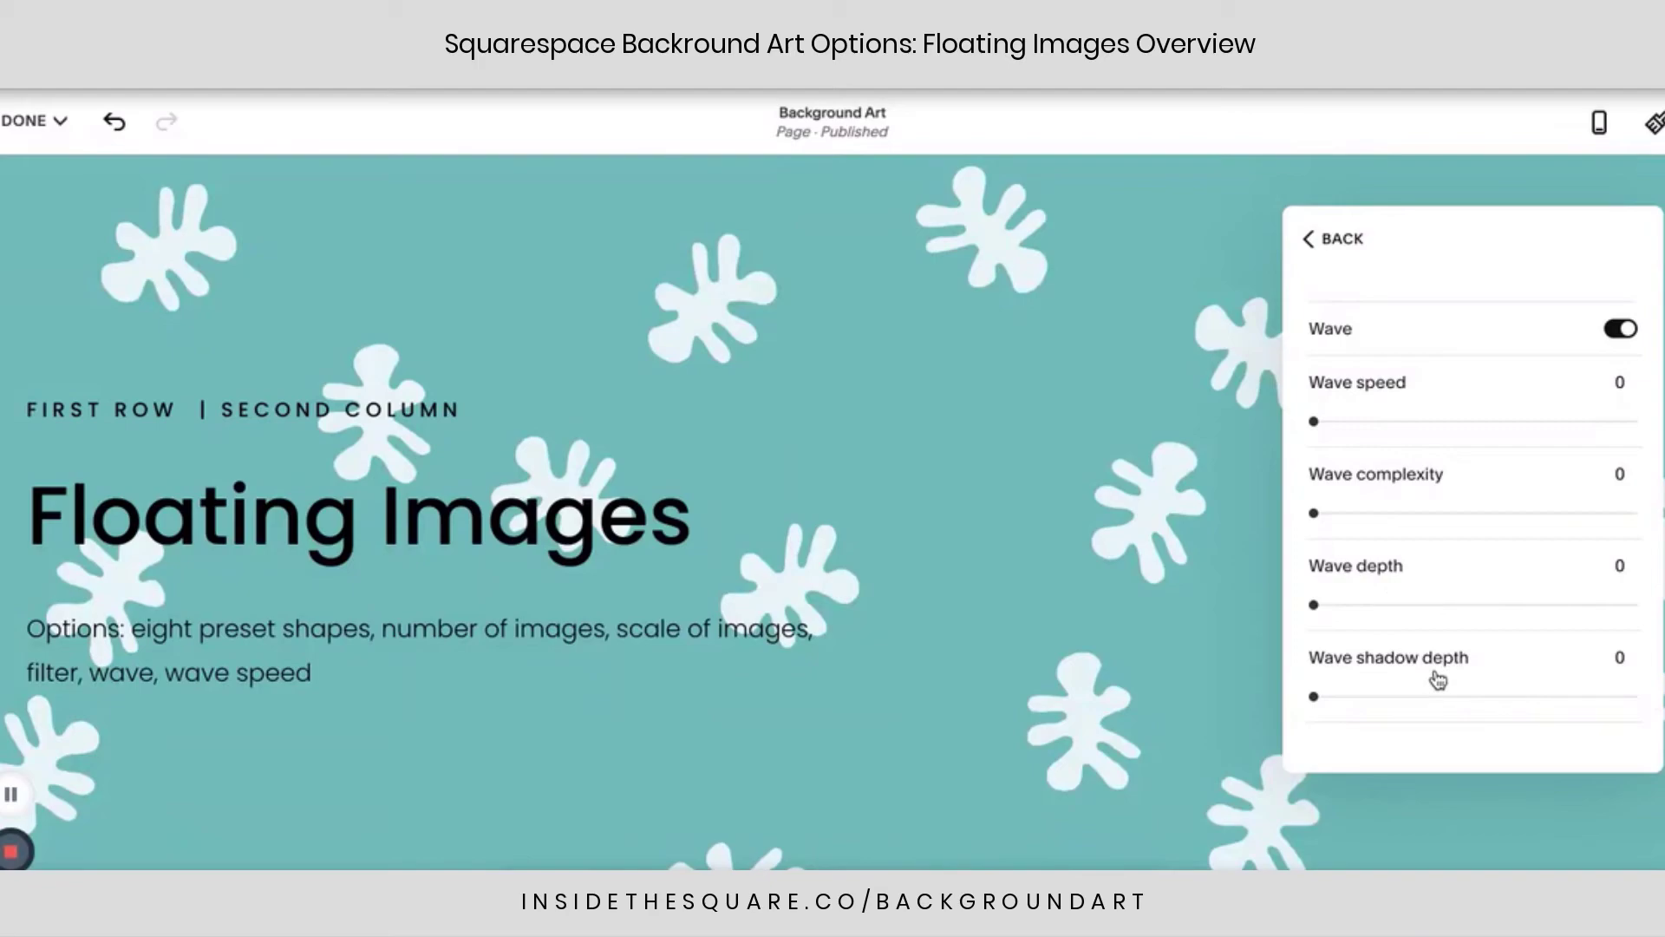
scroll(1526, 659, up, 6)
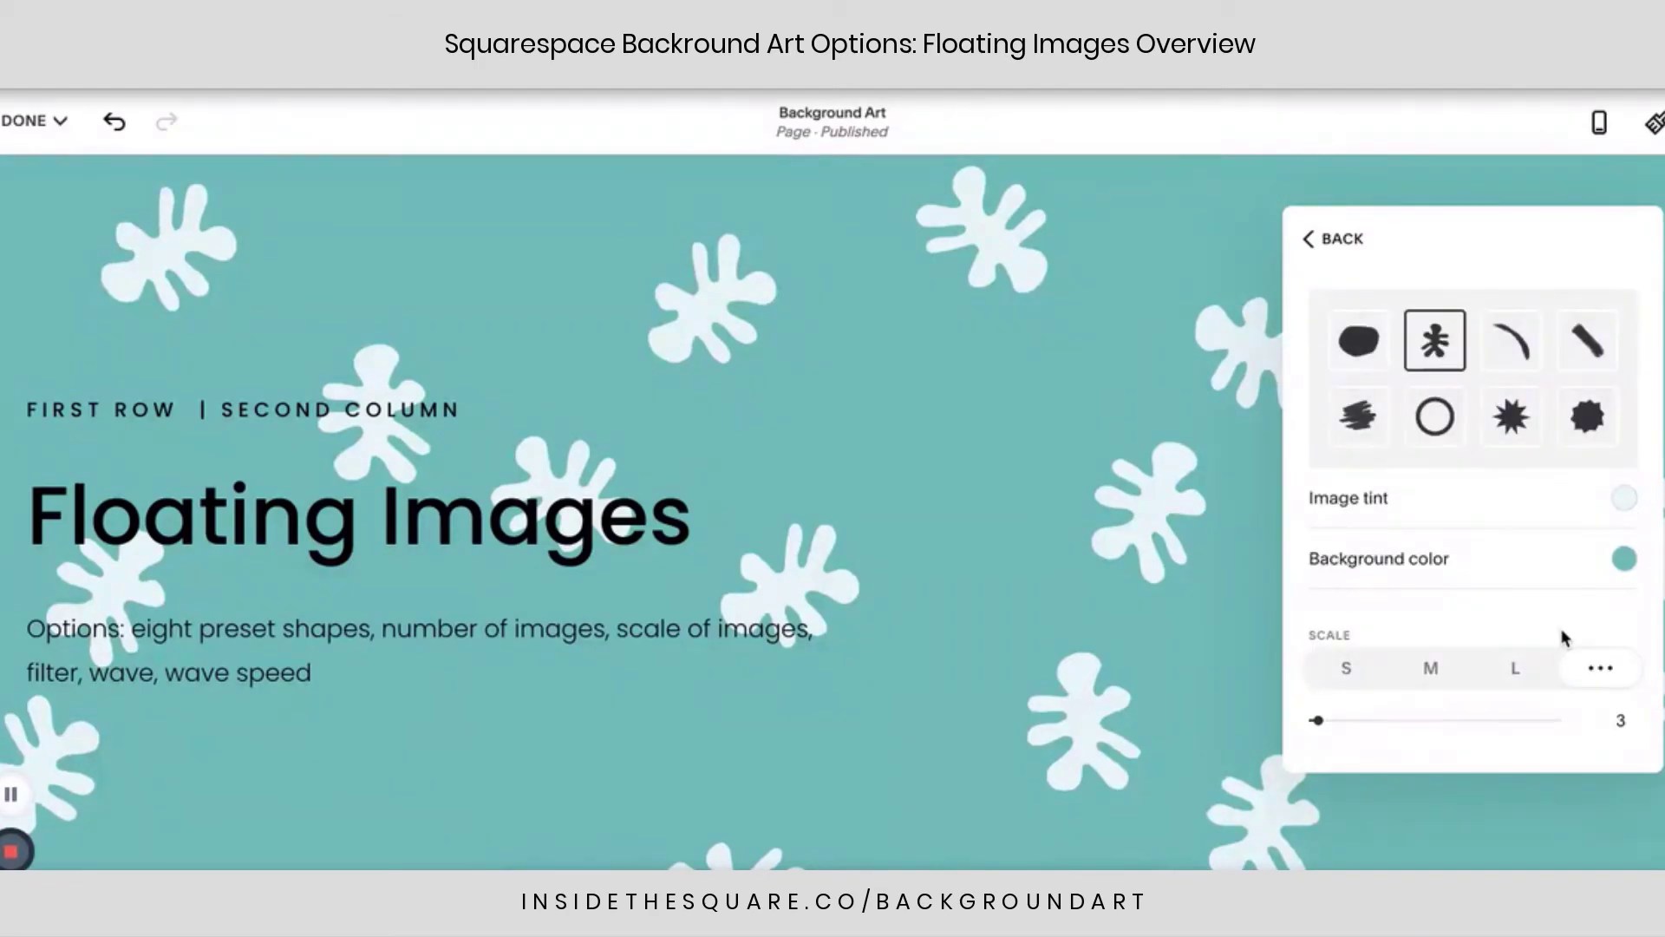